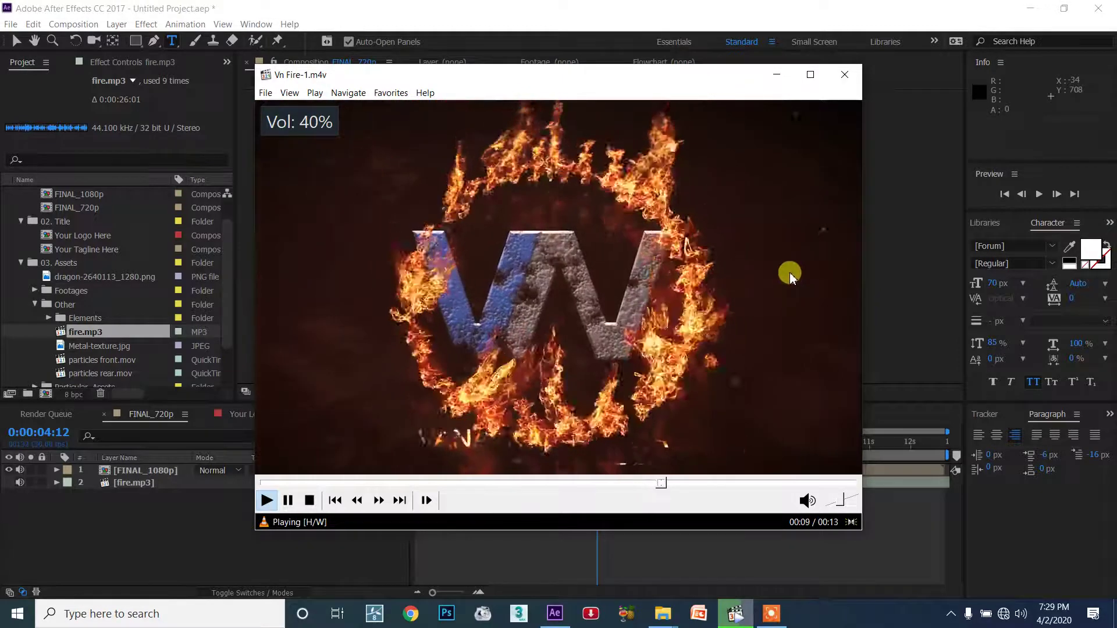
Pause and minimize the Vn Fire-1.m4v preview, then move the FINAL_720p playhead to 0:00:10:13.
key("space")
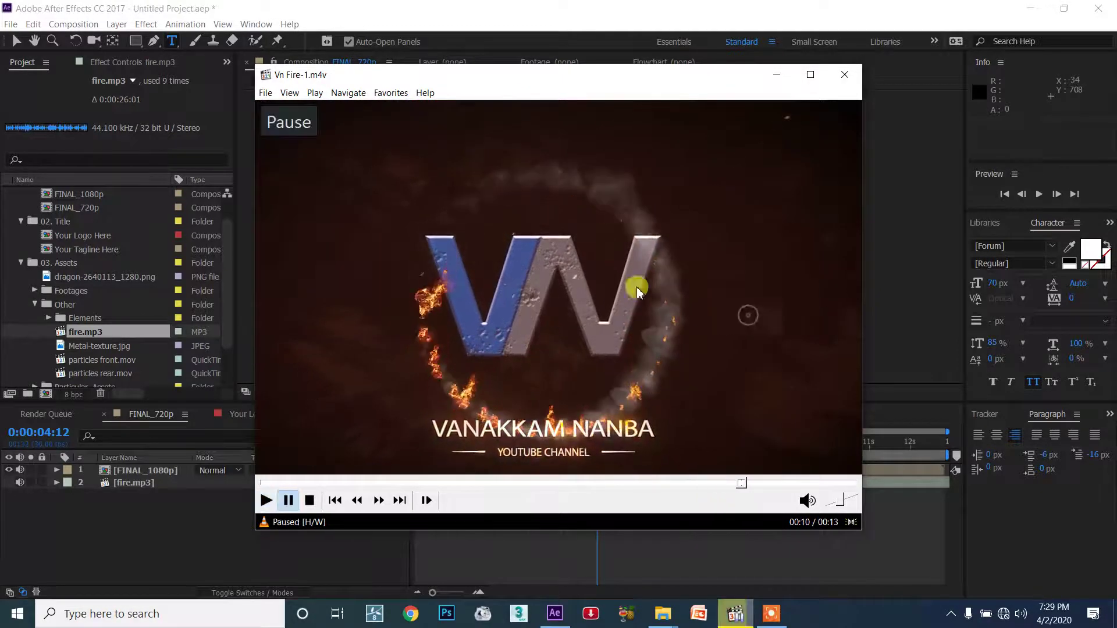
left_click(772, 76)
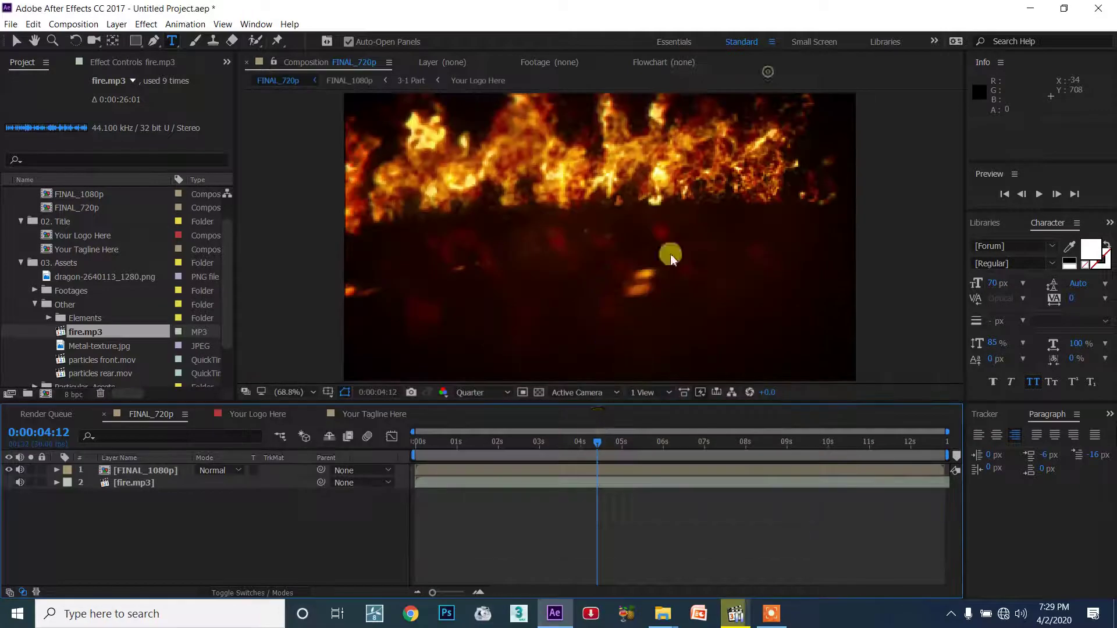
left_click(845, 442)
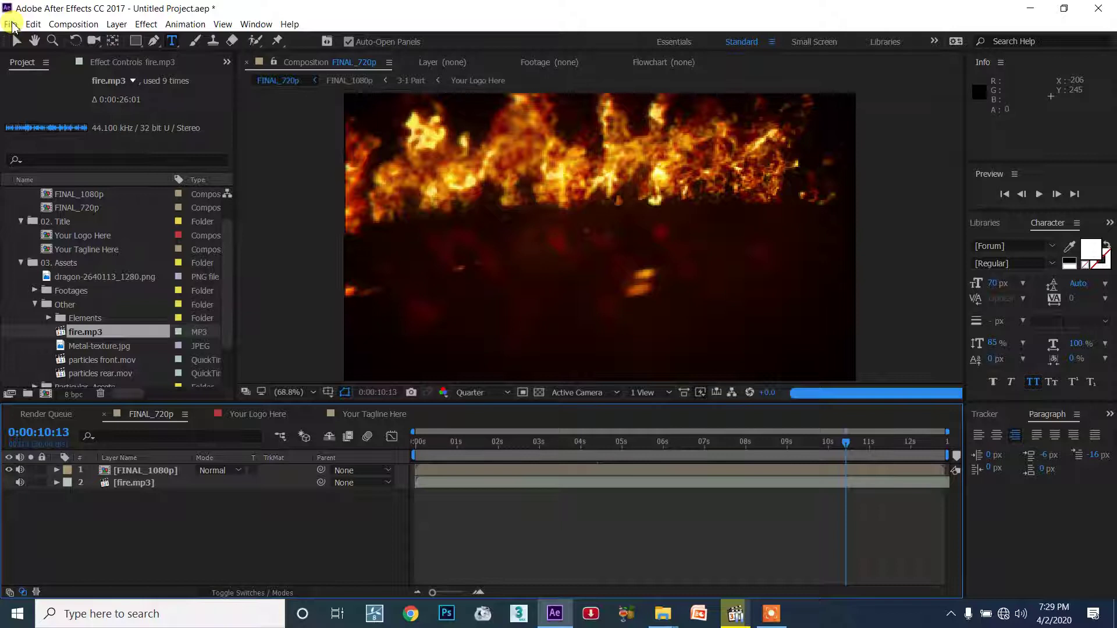
Create a new project without saving the changes to the current untitled project.
left_click(12, 26)
mouse_move(32, 40)
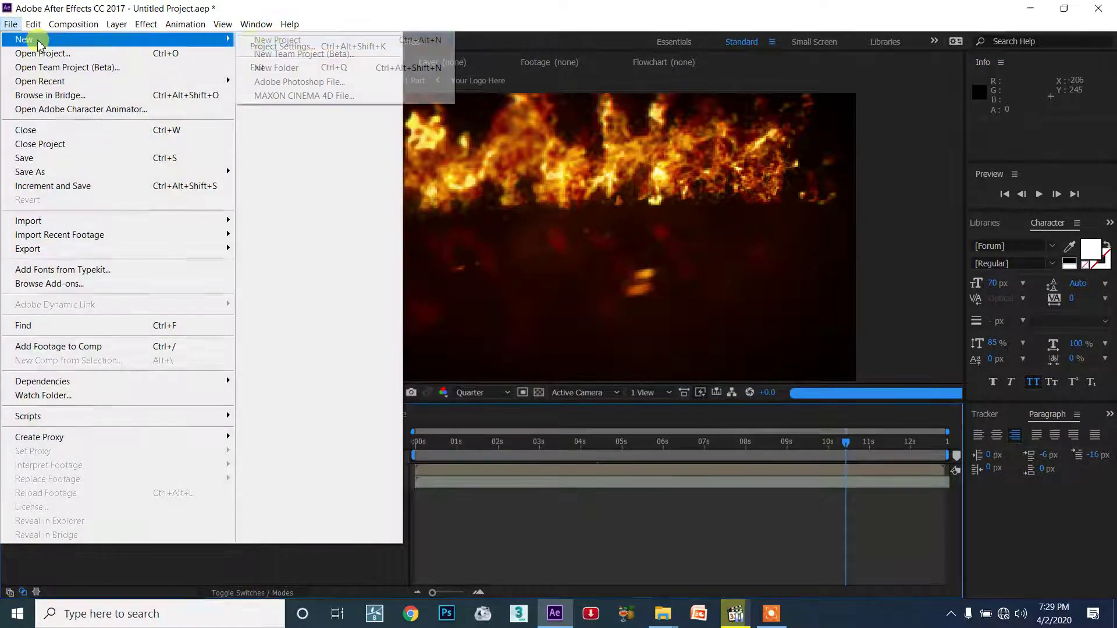
left_click(273, 41)
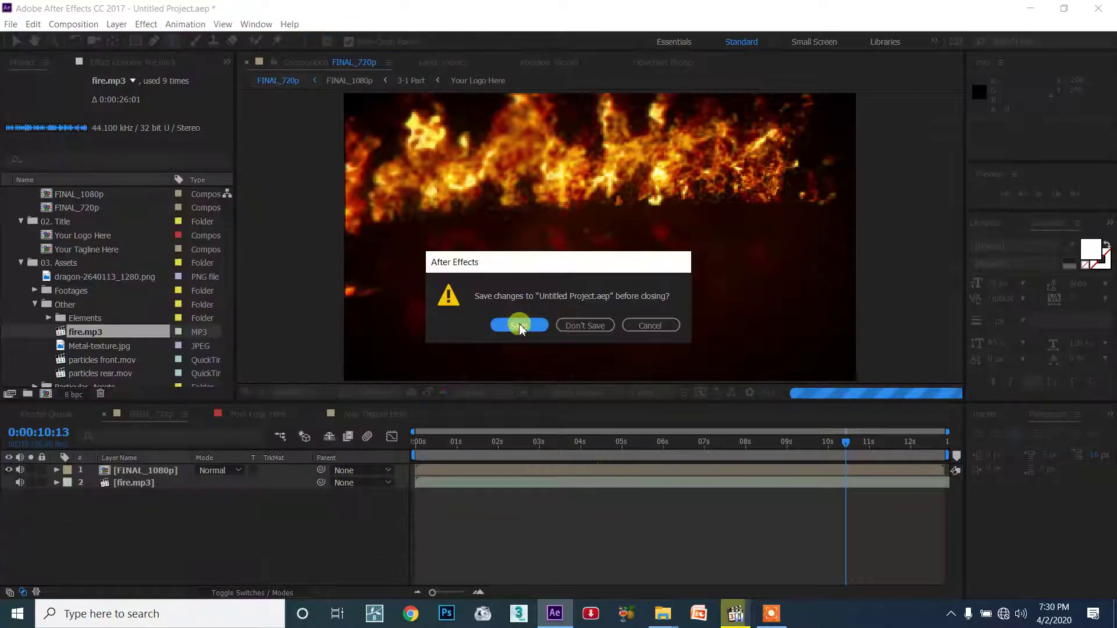
left_click(572, 325)
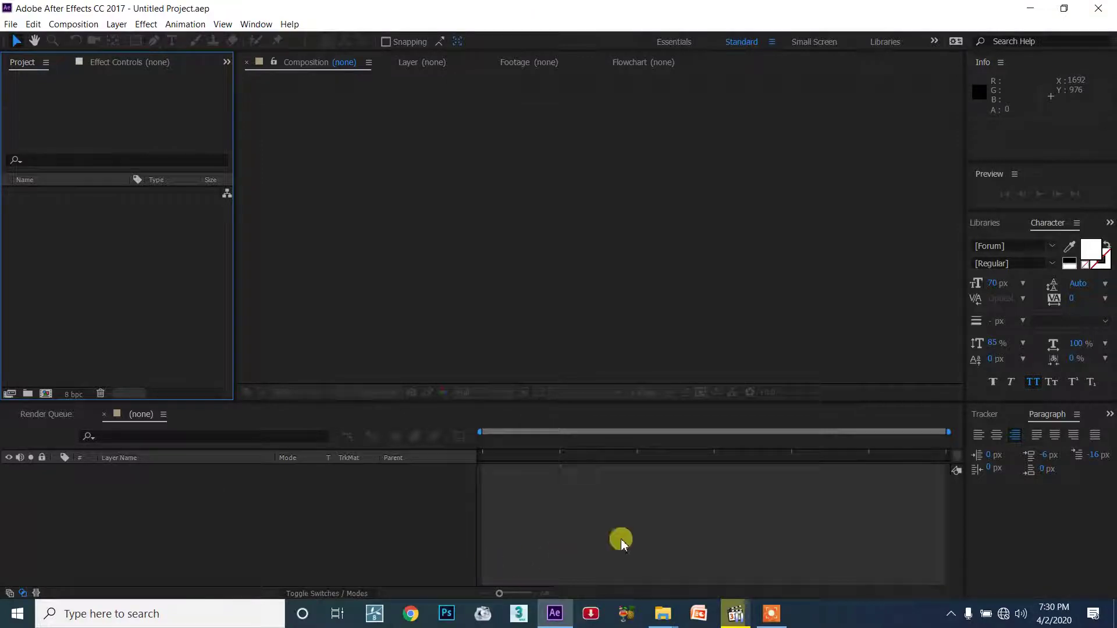
Import Circle Fire Logo.aep from the 25792986-circle-fire-logo-ShareAE.com folder into the project and dismiss the missing-effect warning.
left_click(663, 614)
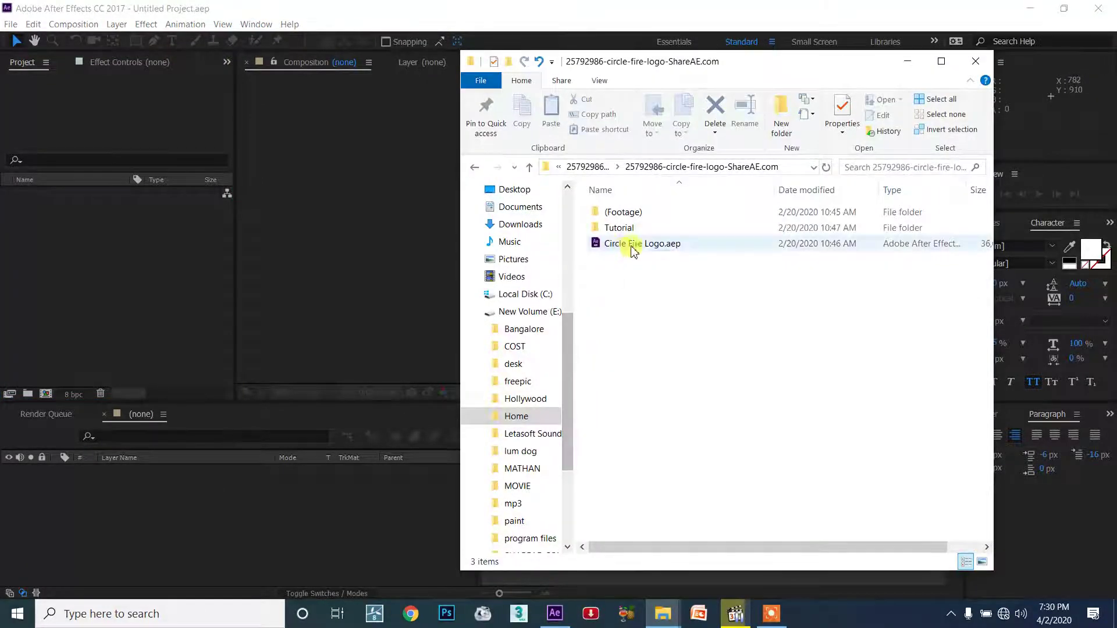
left_click_drag(634, 245, 79, 287)
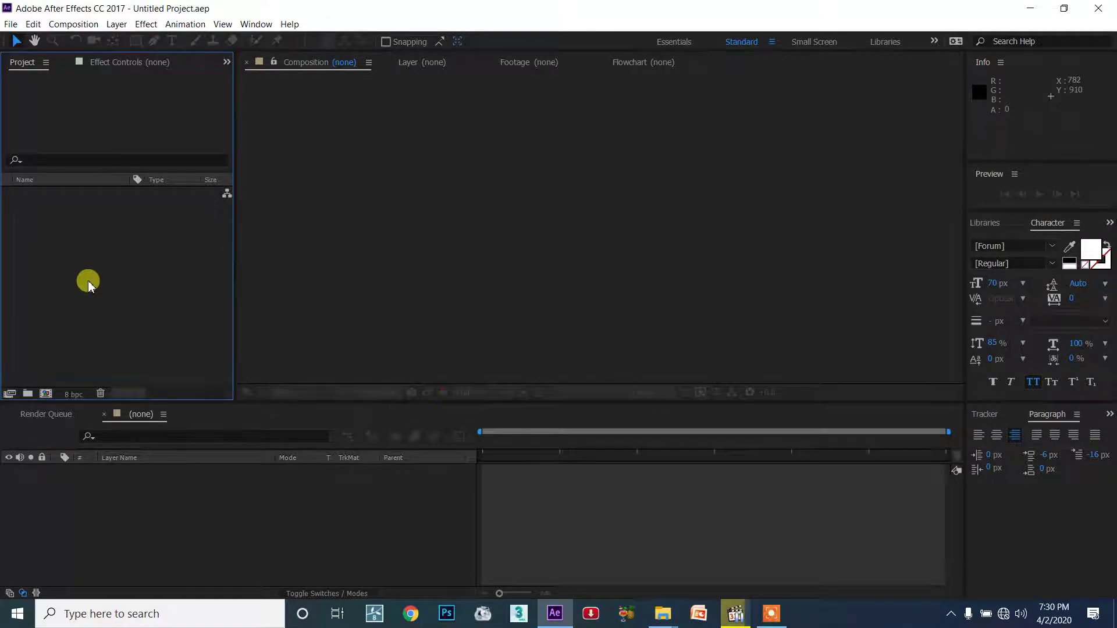
mouse_move(663, 611)
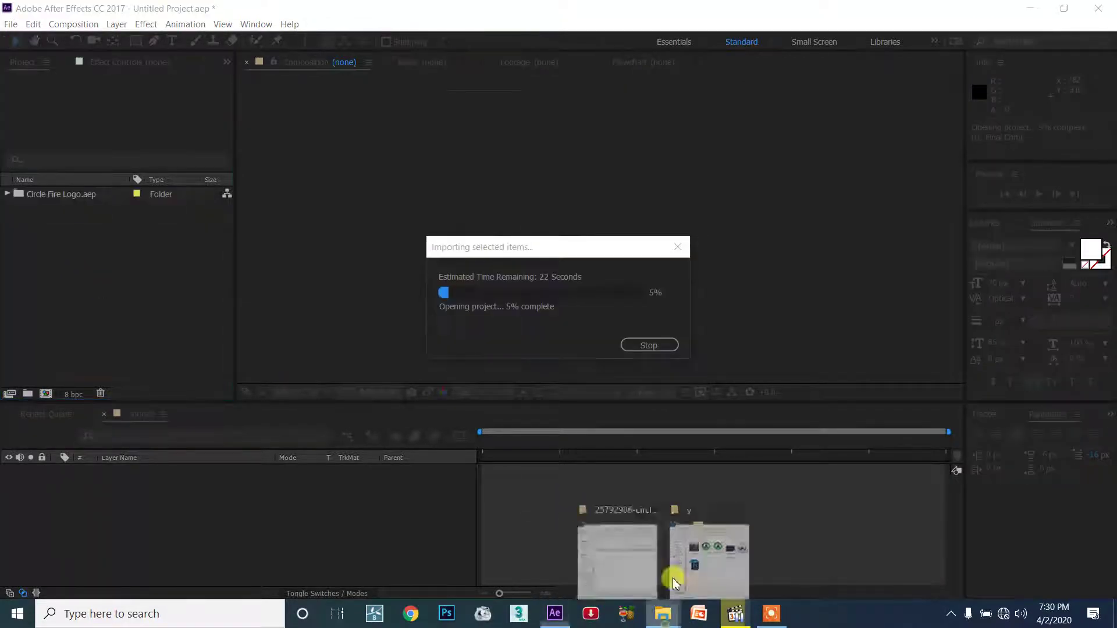
left_click(626, 549)
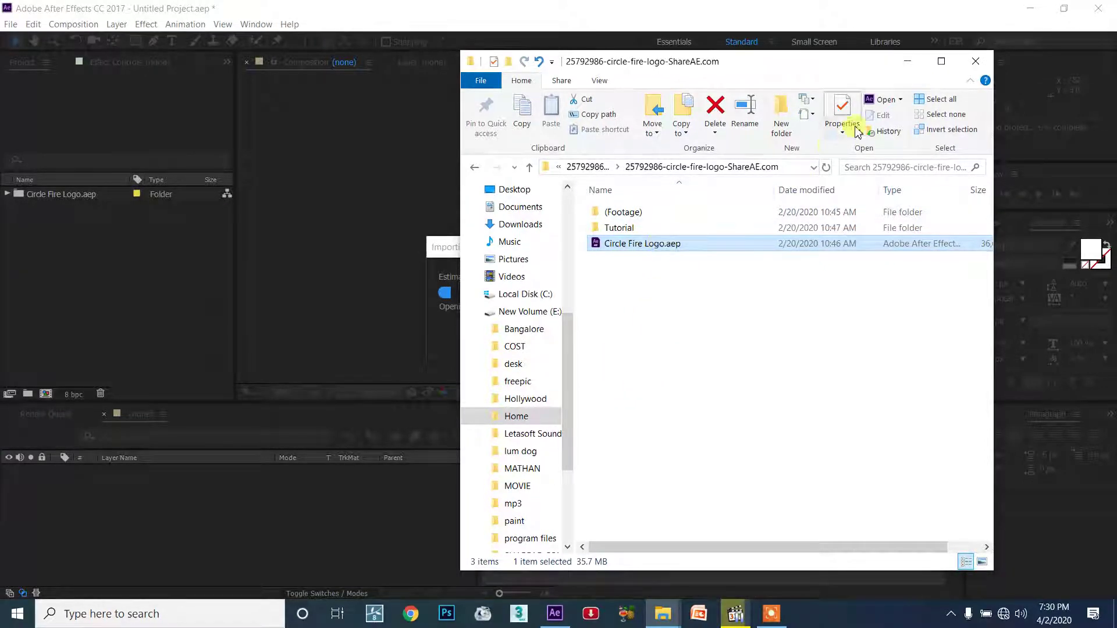
left_click(907, 61)
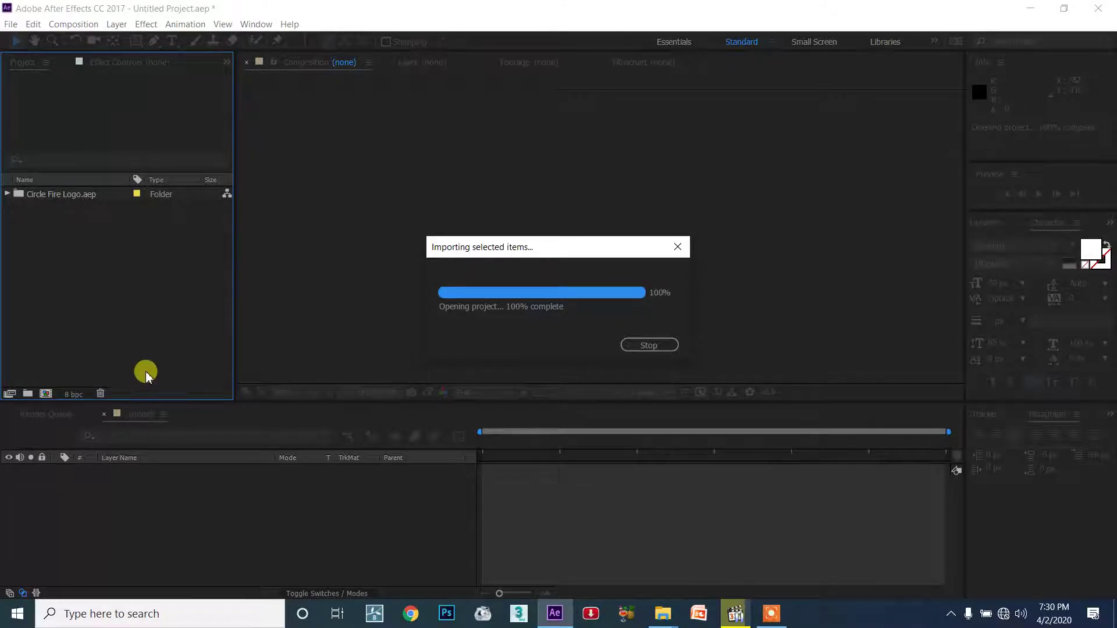
left_click(748, 482)
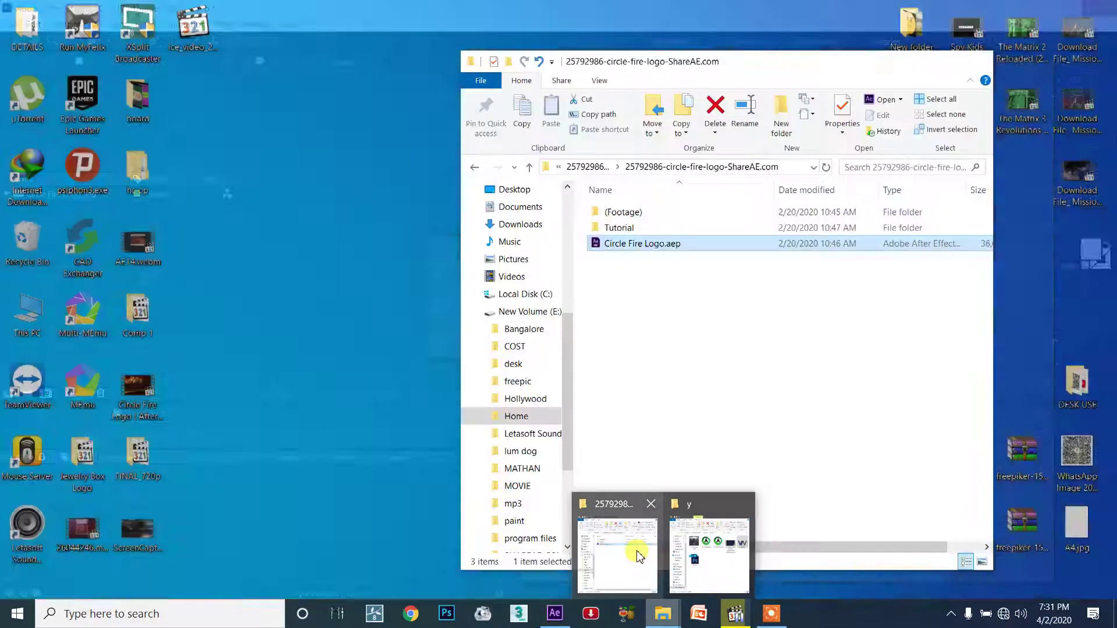
left_click(640, 546)
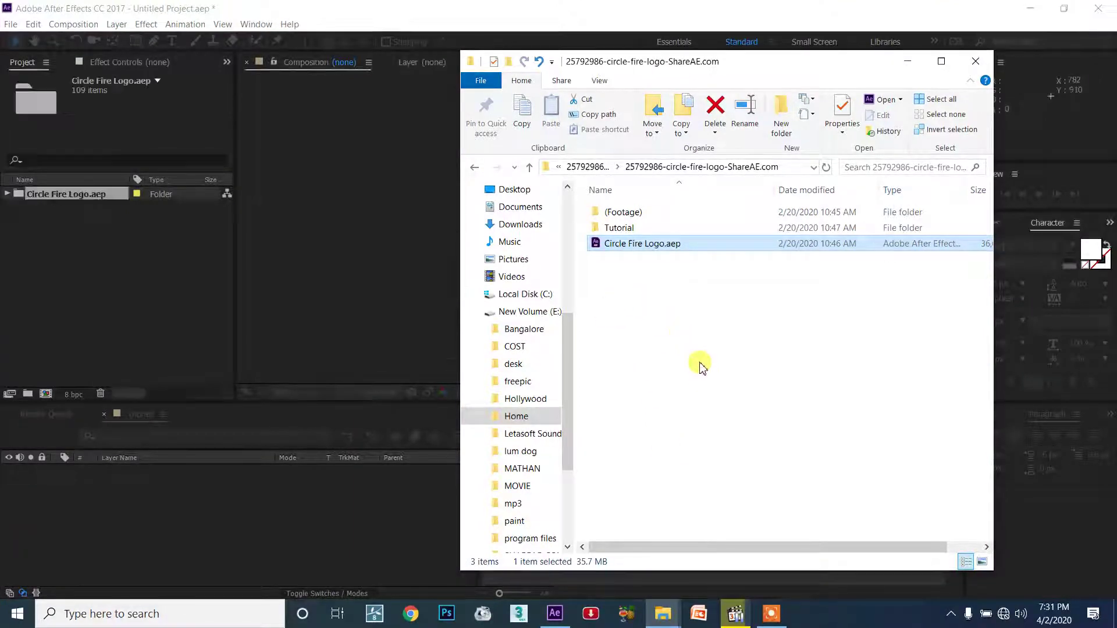
left_click(907, 61)
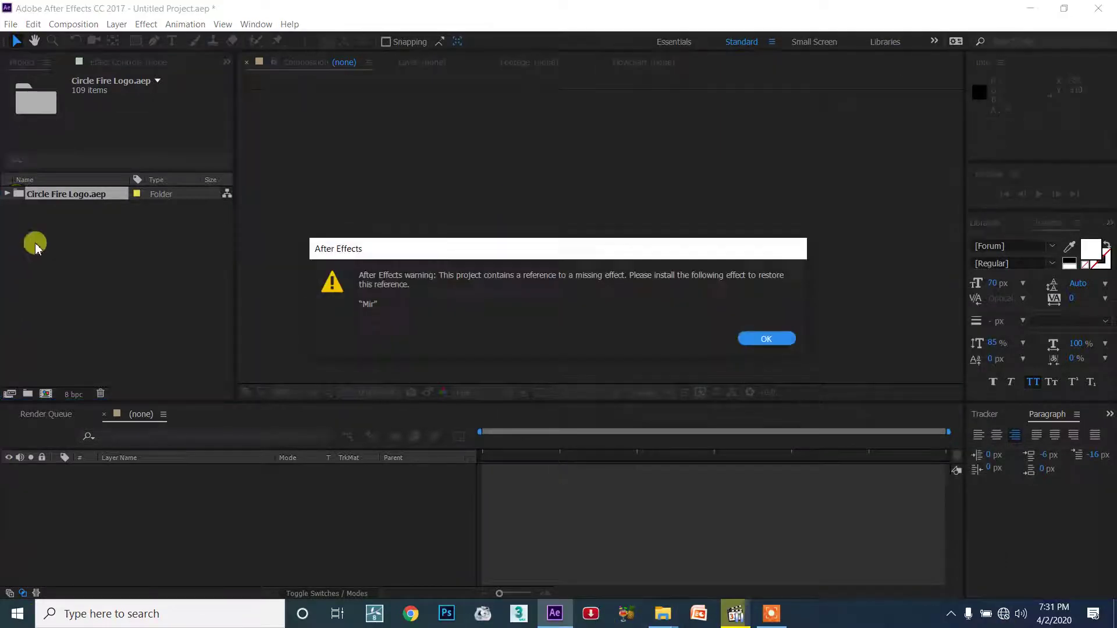
left_click(766, 340)
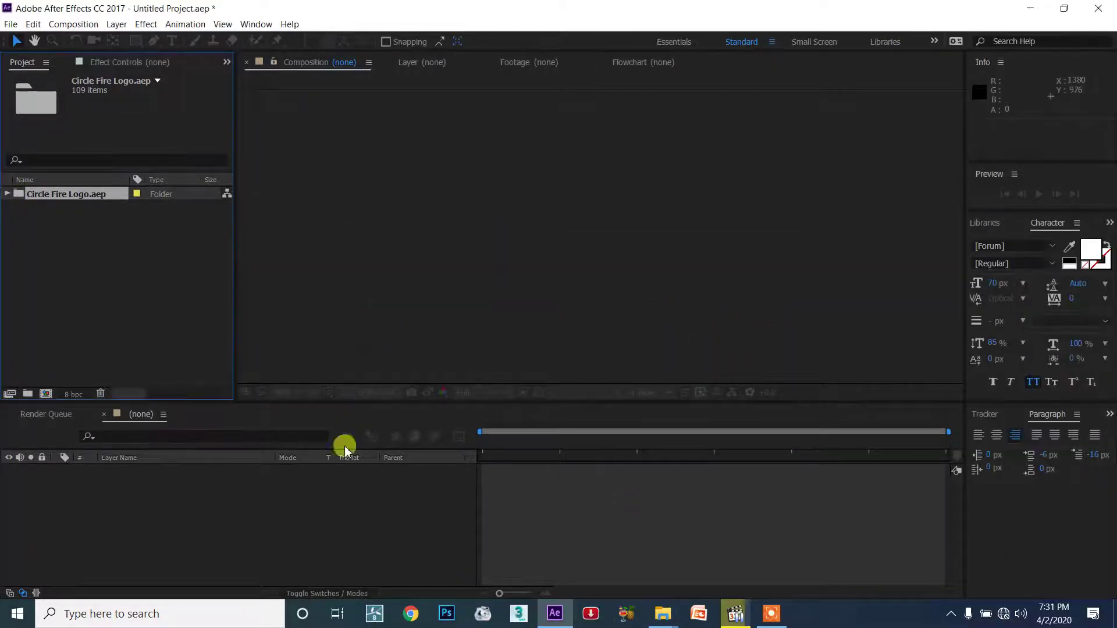
Open the FINAL_720p composition from the 01. Final Comp folder and view its frames at 0:00:07:08 and 0:00:10:20.
left_click(8, 195)
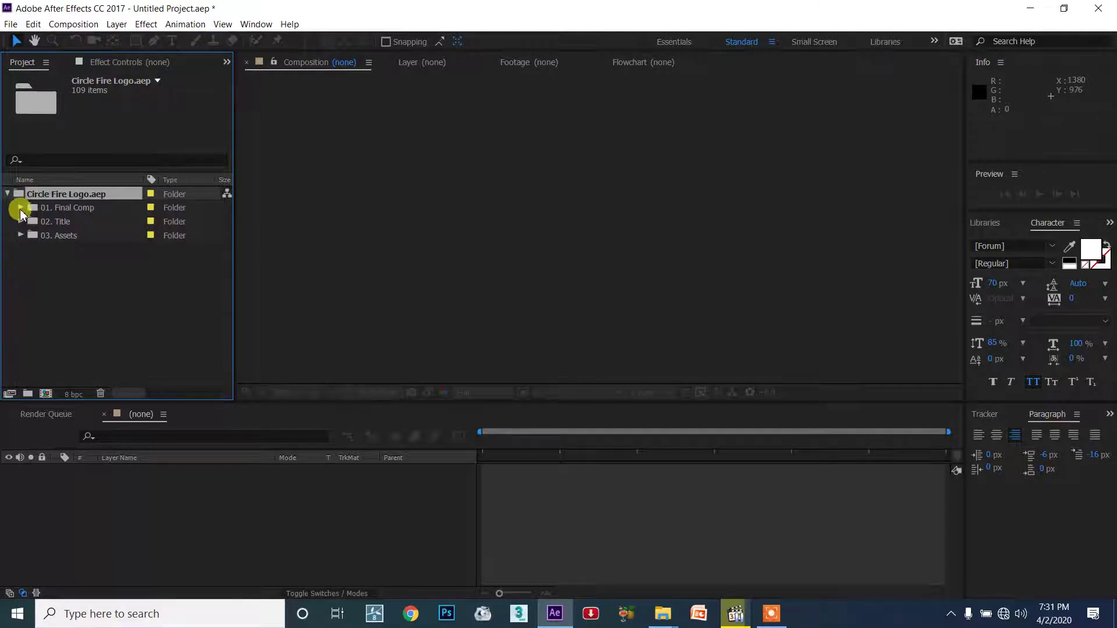
left_click(20, 208)
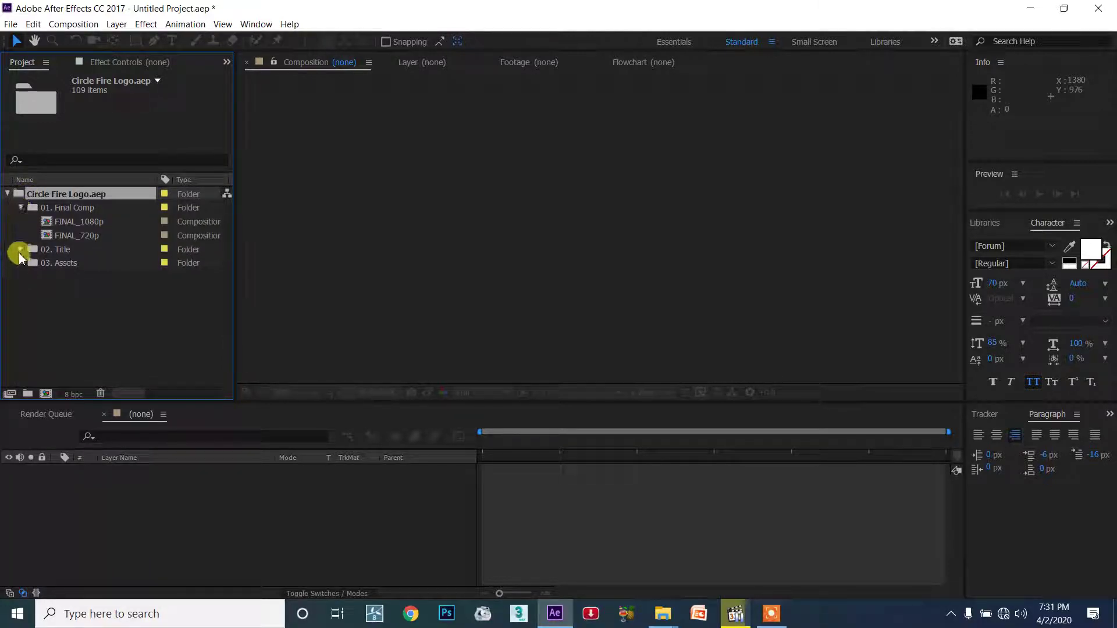
left_click(65, 222)
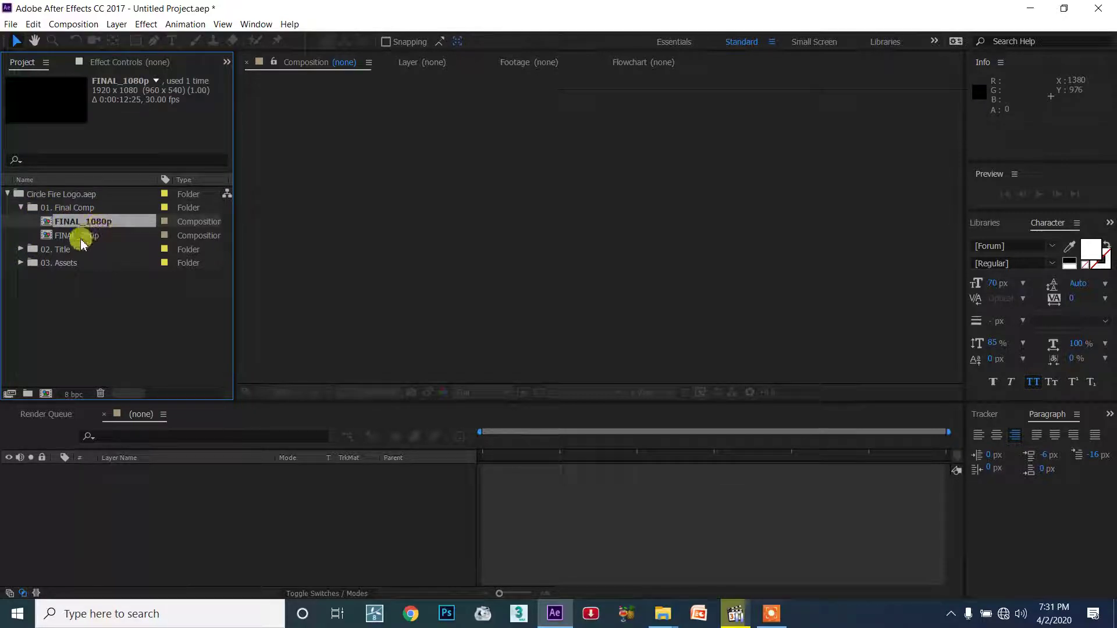
left_click(82, 237)
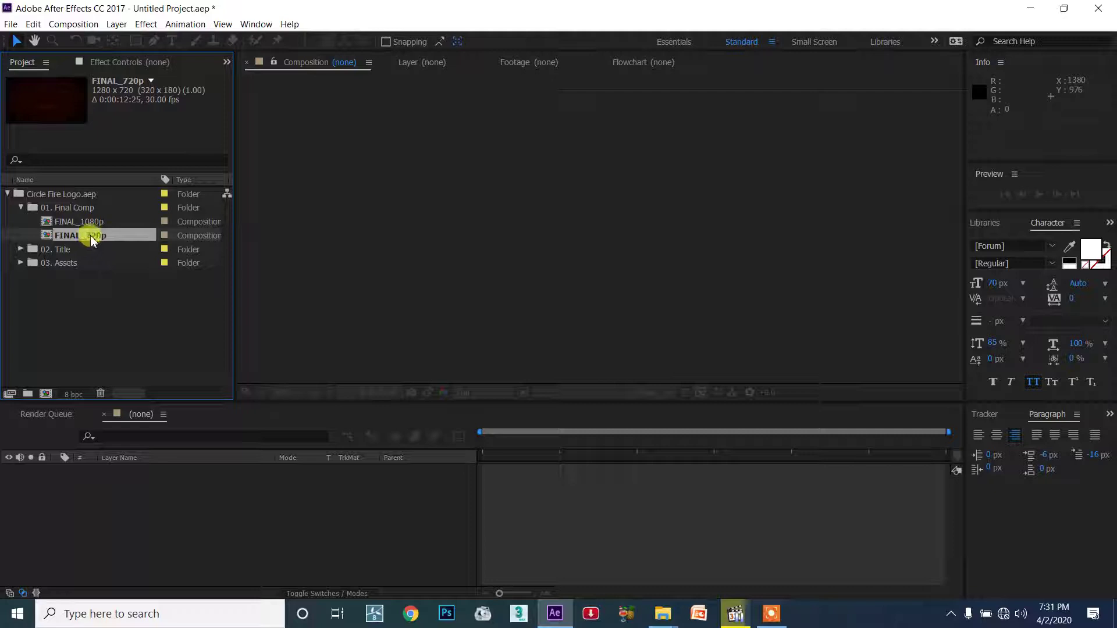
double_click(90, 238)
left_click(715, 441)
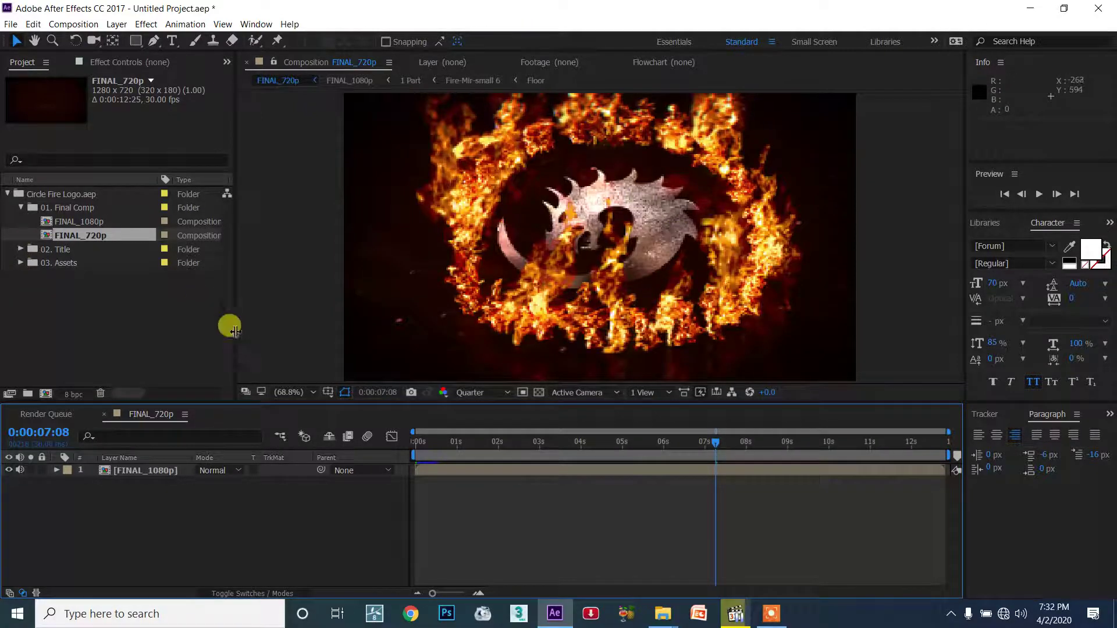
left_click(856, 442)
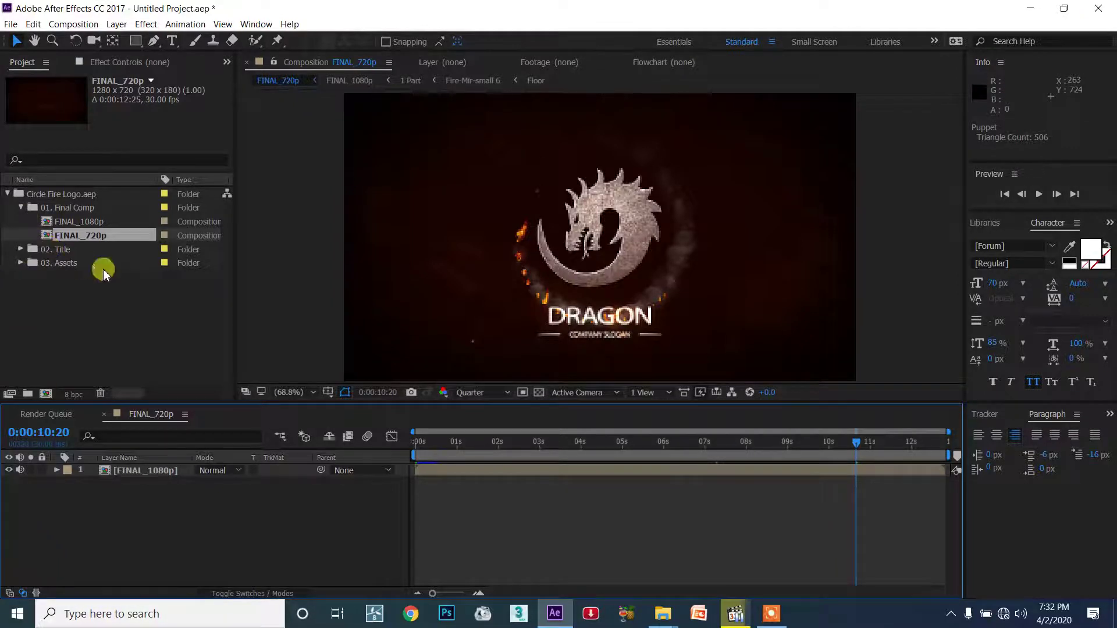
Open the Your Logo Here composition from the 02. Title folder and hide its COLOR and dragon image layers.
left_click(20, 250)
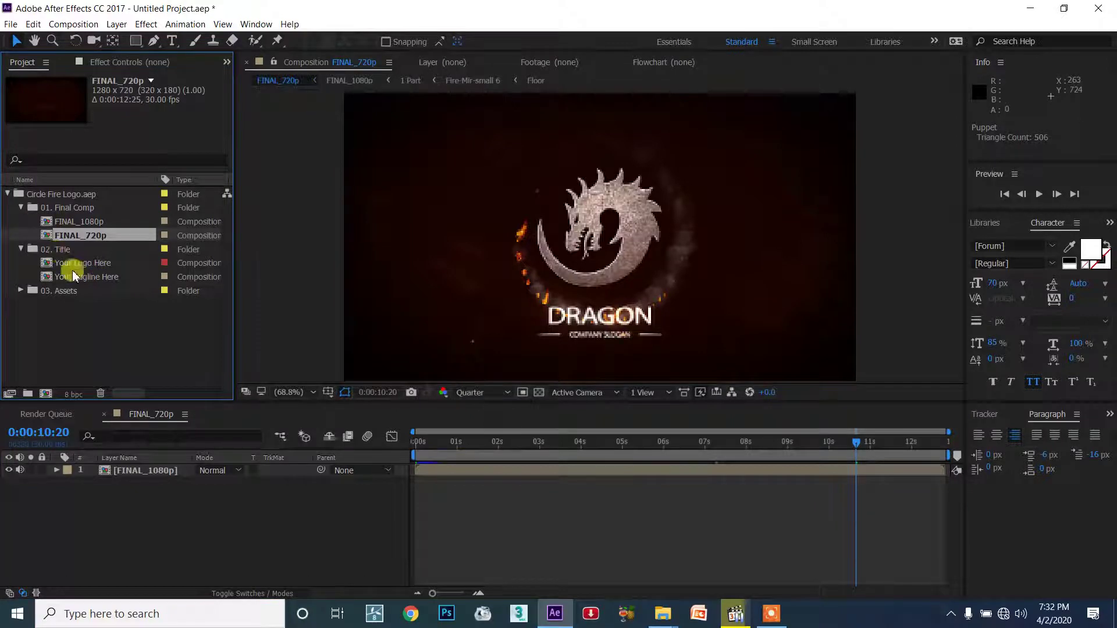
left_click(118, 264)
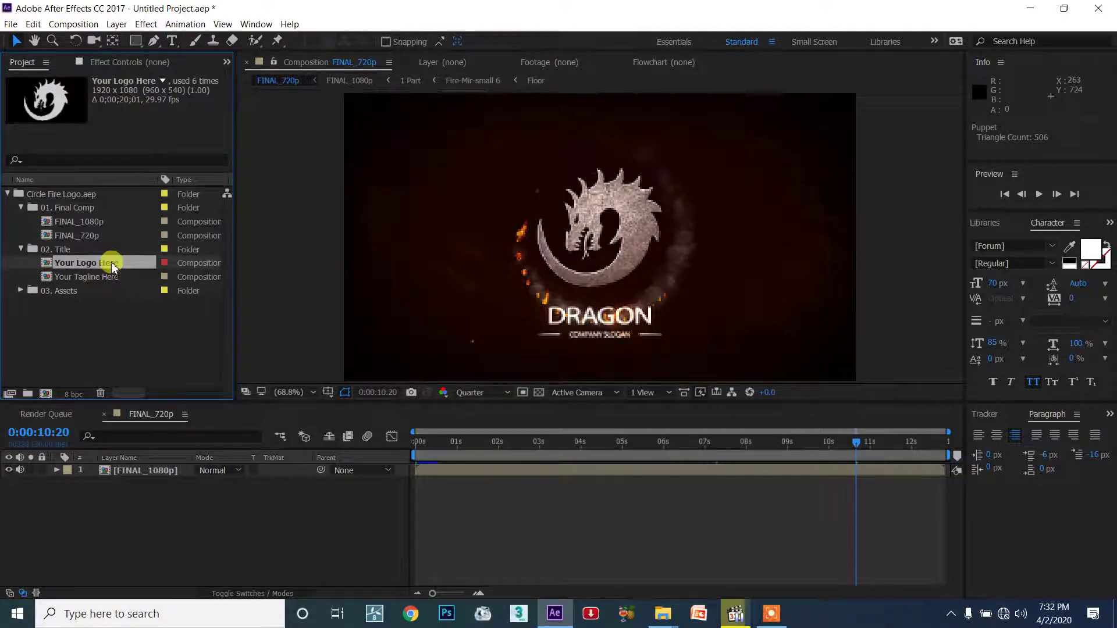
double_click(114, 265)
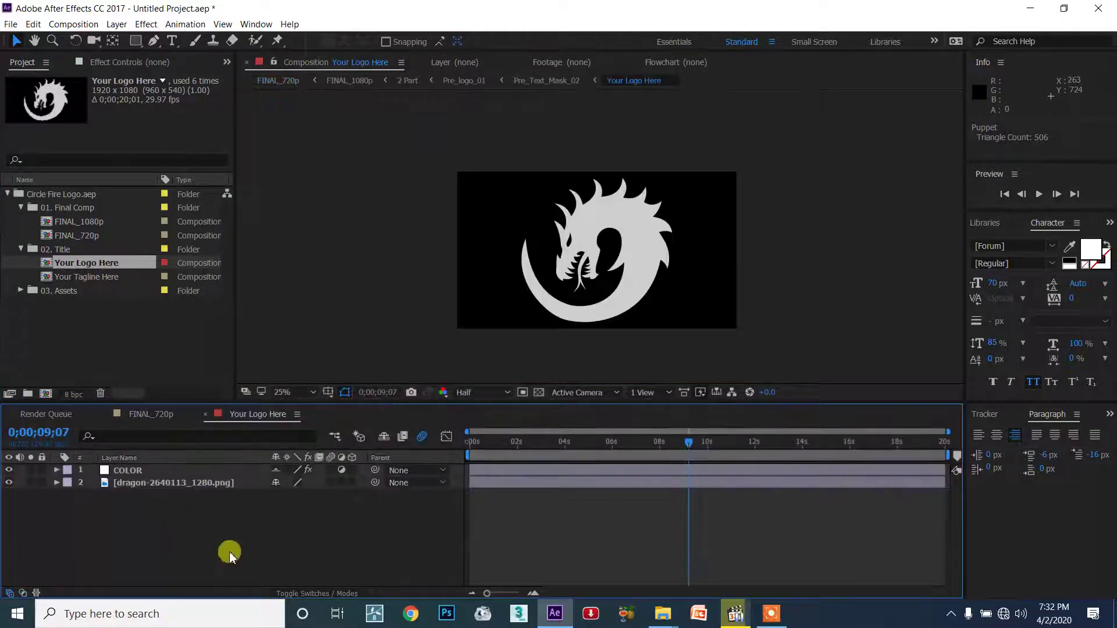
left_click(9, 470)
left_click(9, 483)
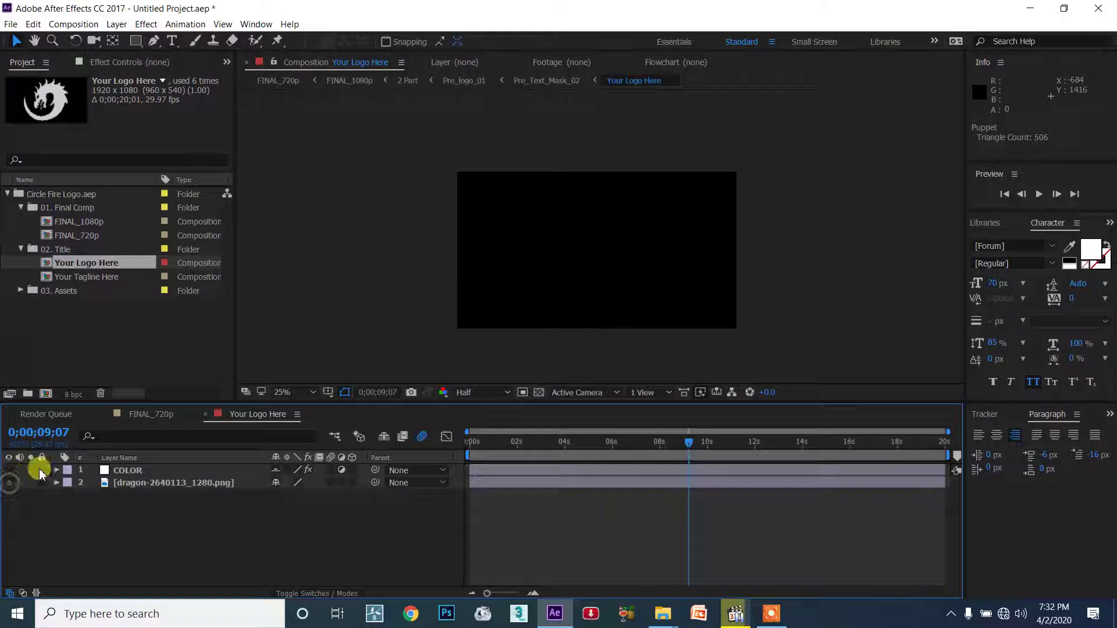
Add vn.png from the y folder to the Your Logo Here composition and check it in FINAL_720p at 0:00:10:17.
mouse_move(663, 616)
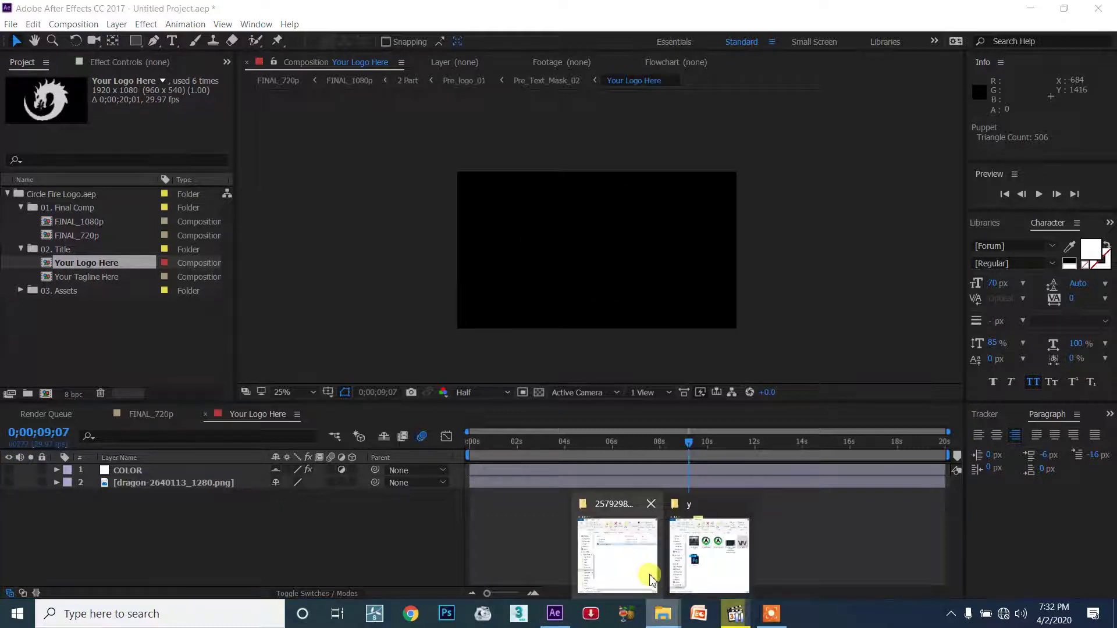
left_click(711, 561)
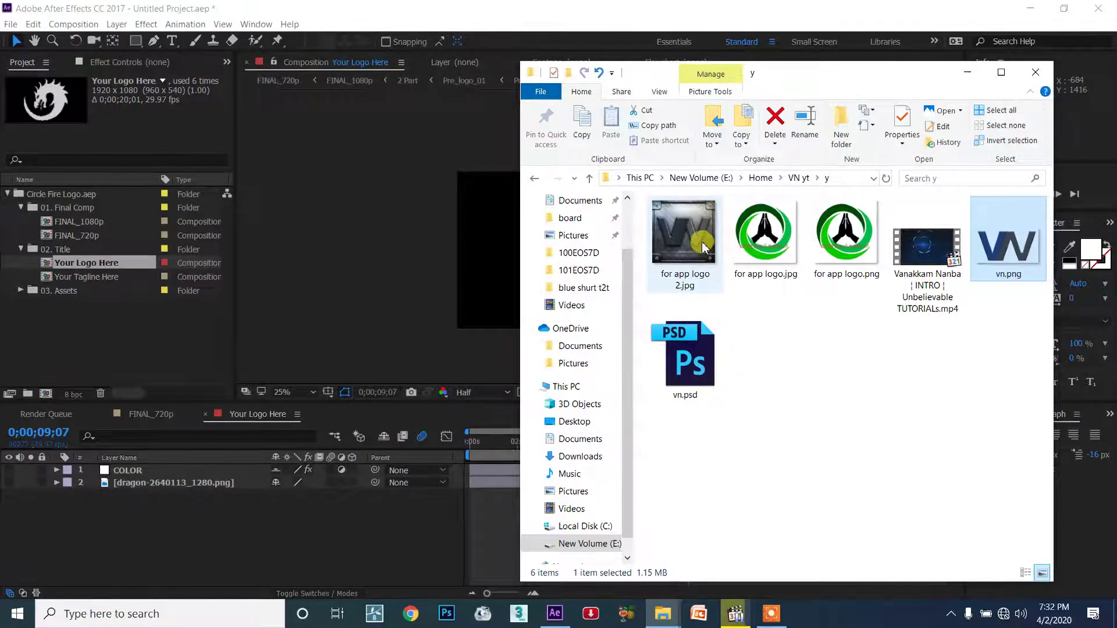
left_click_drag(996, 249, 182, 520)
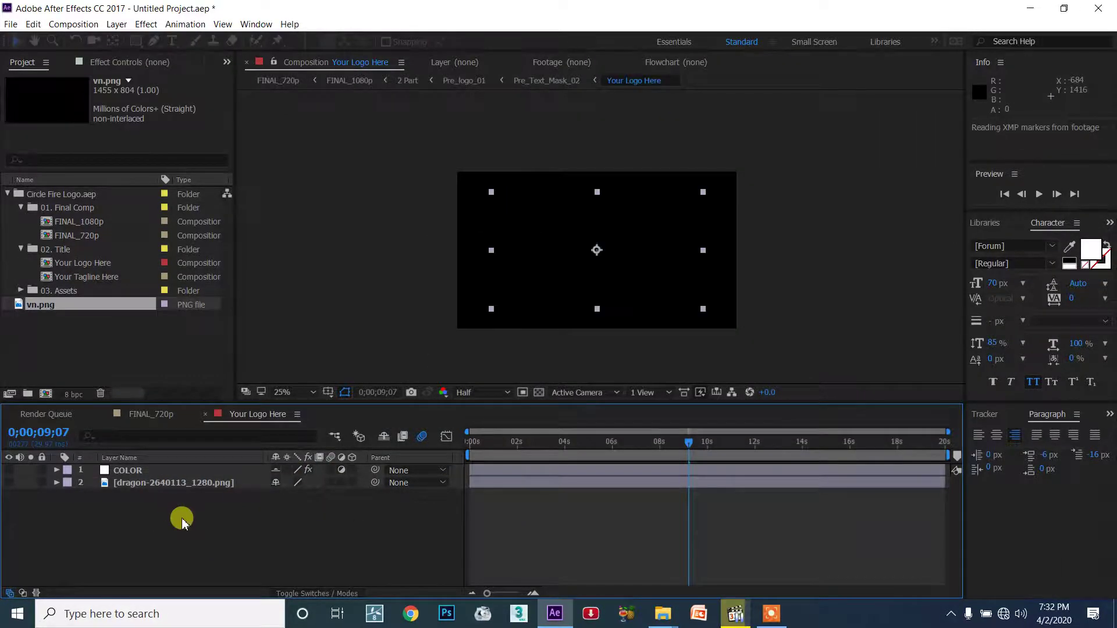
left_click(169, 418)
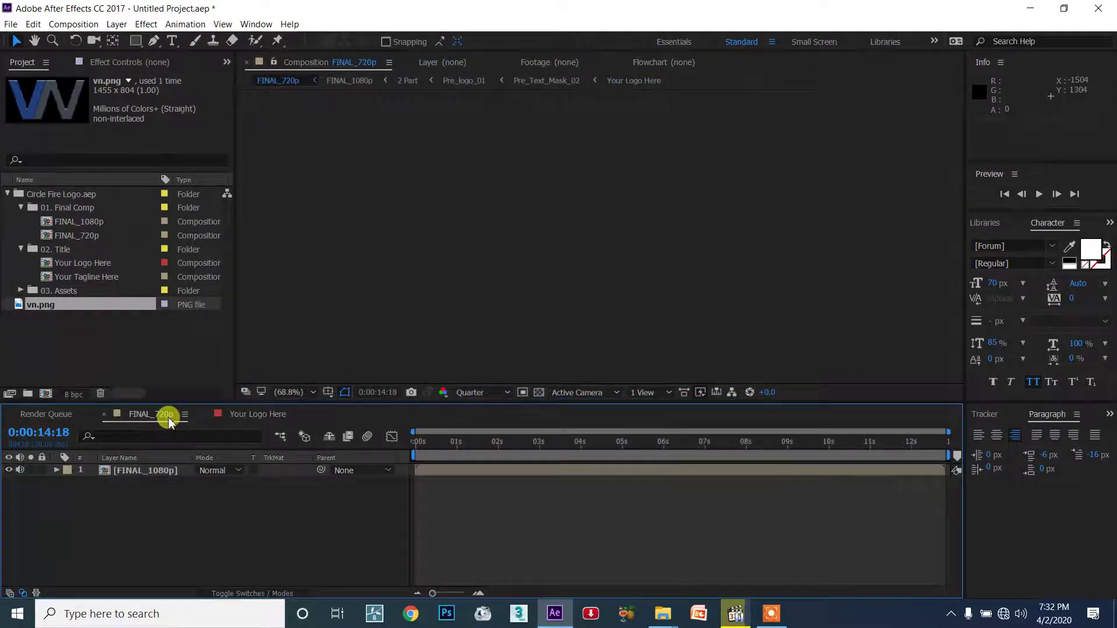
left_click(852, 442)
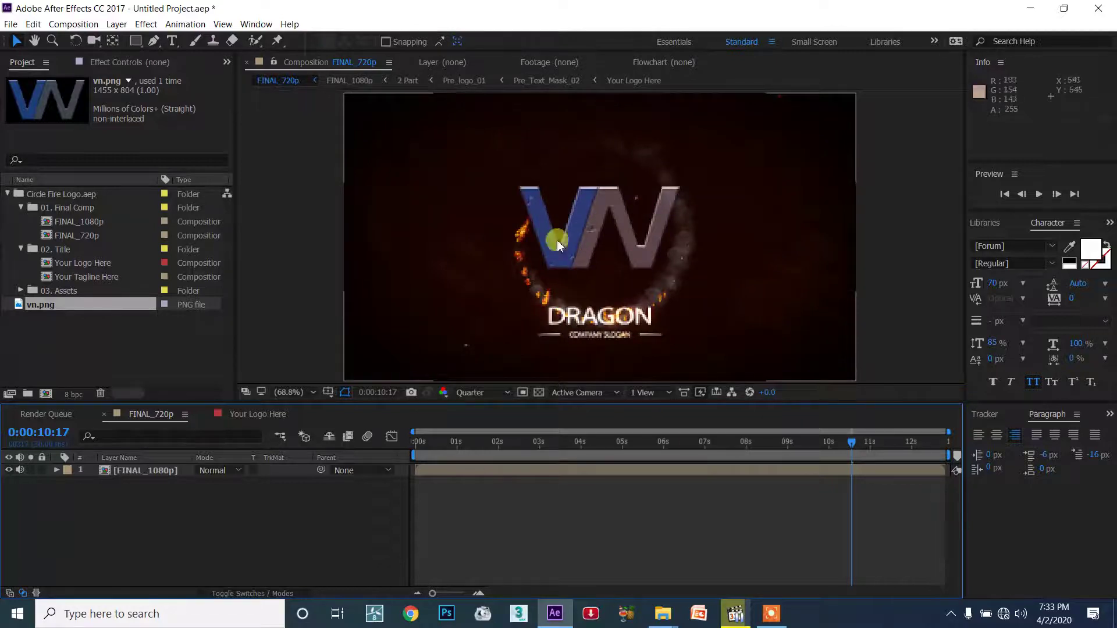
Open the Your Tagline Here composition and replace the DRAGON title text with VANAKKAM NANBA.
double_click(84, 277)
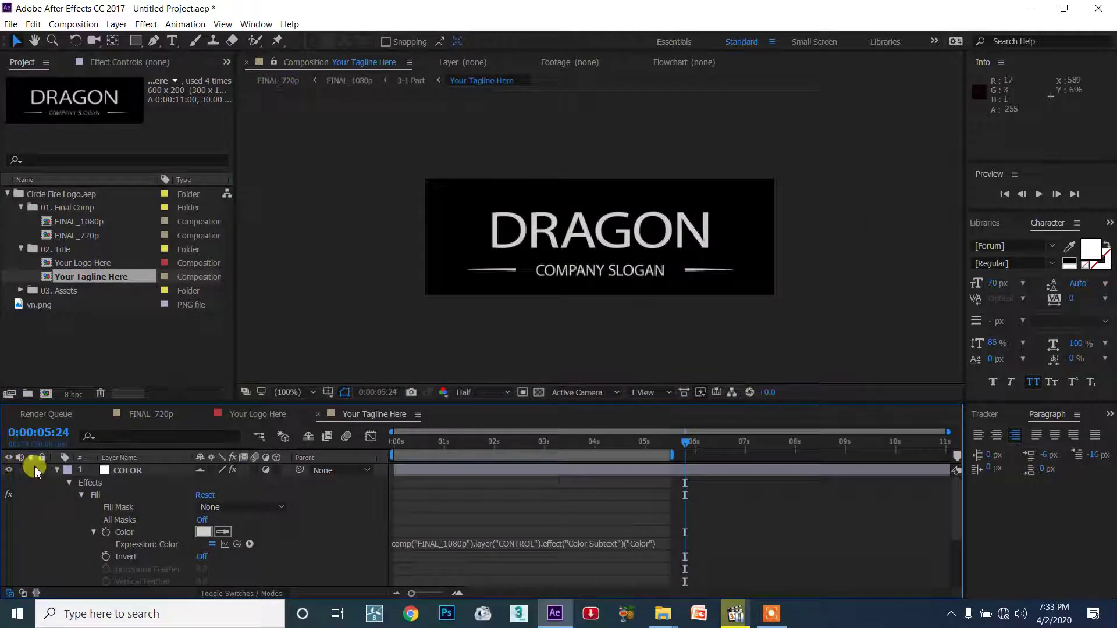
left_click(56, 470)
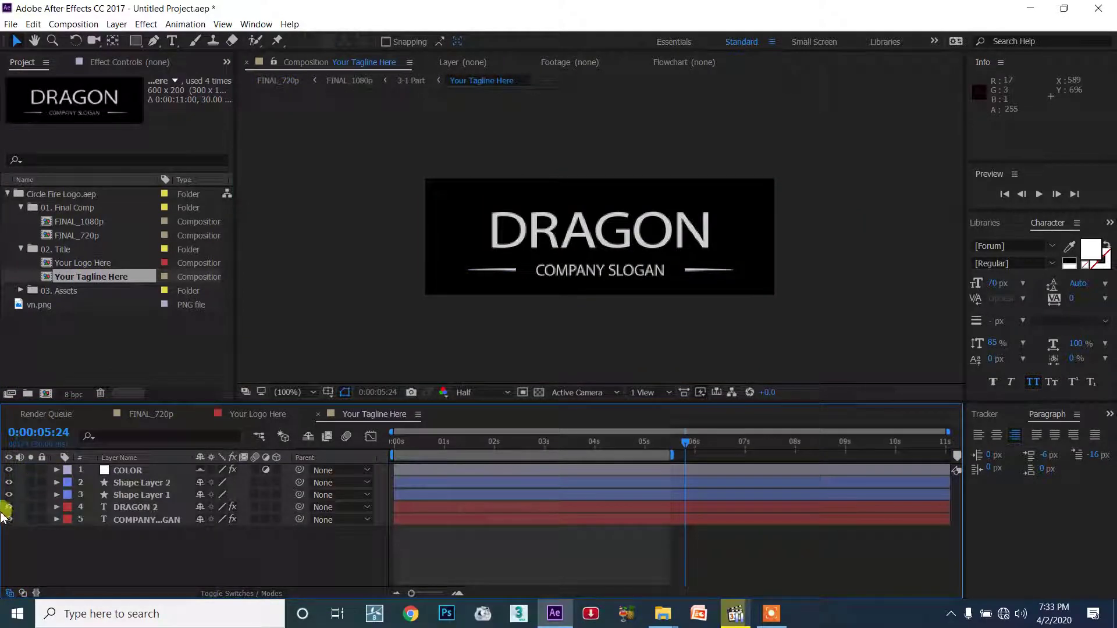
left_click(133, 509)
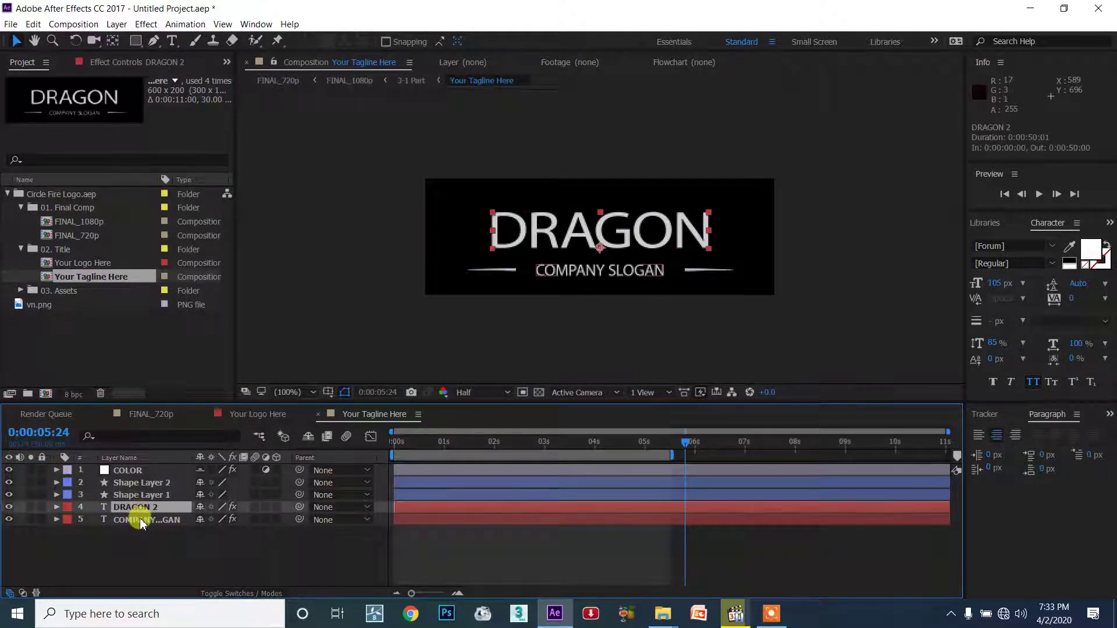
left_click(141, 519)
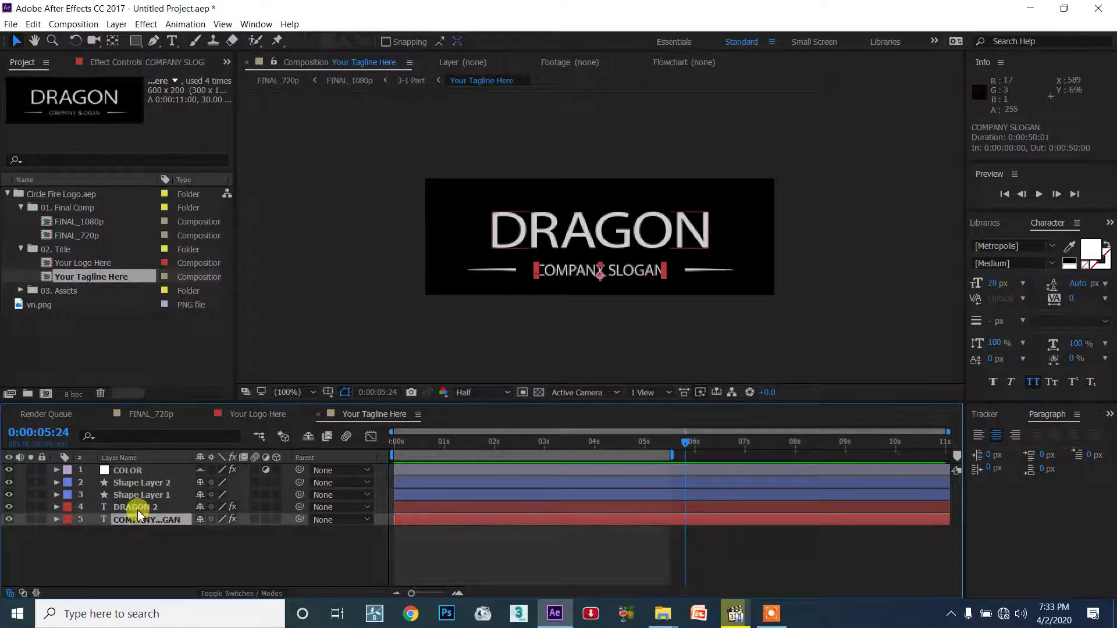
left_click(133, 506)
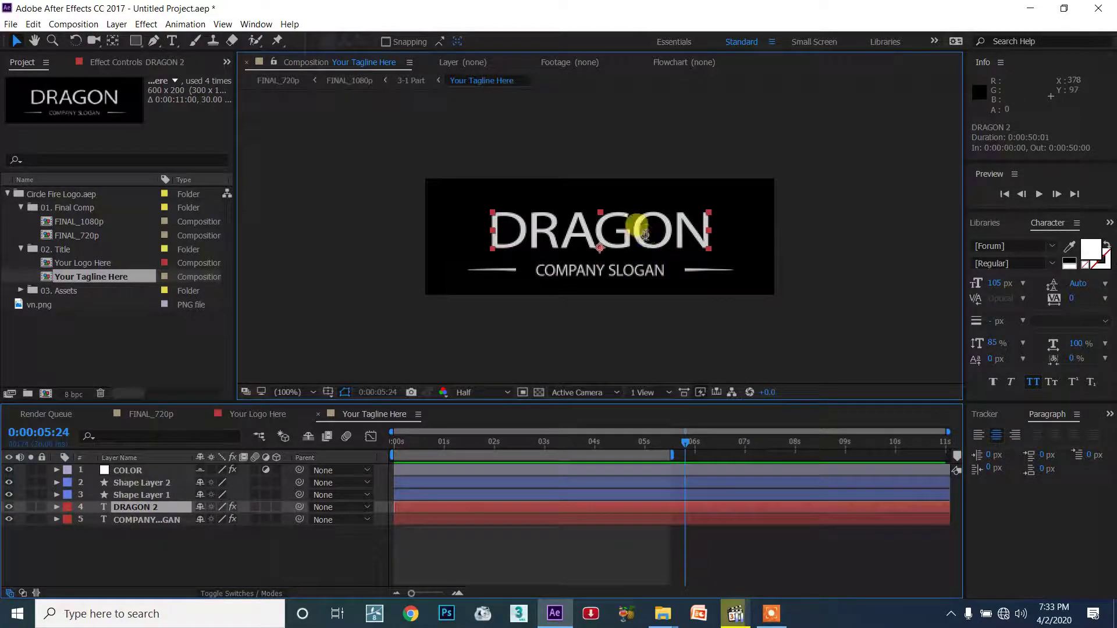
double_click(646, 238)
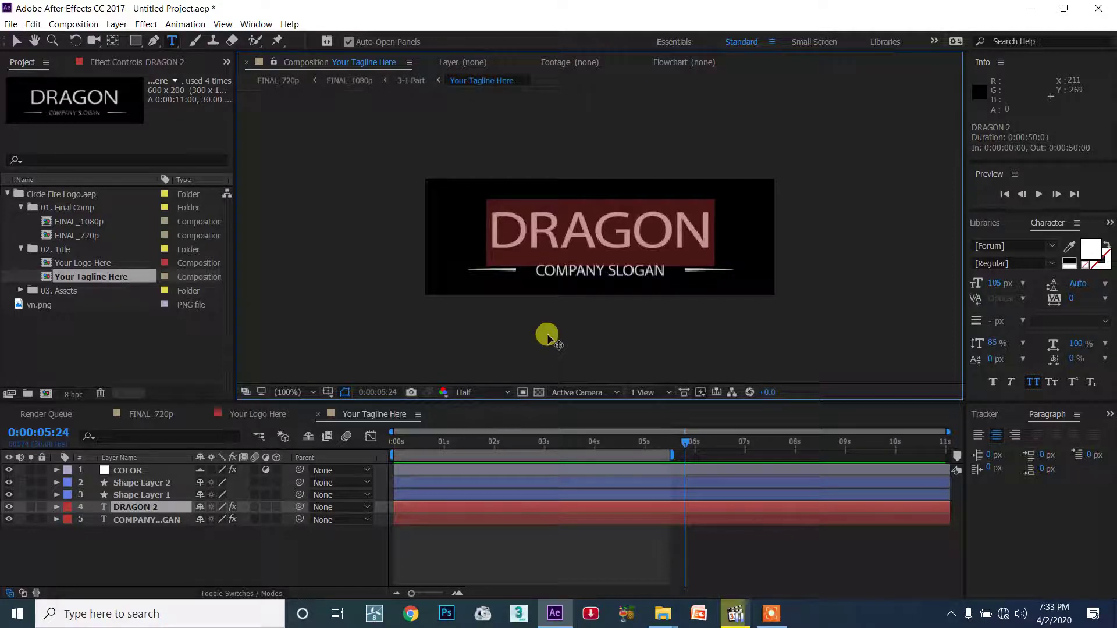
type("VANAKKAM NANBA")
Reduce the font size of the whole VANAKKAM NANBA title to 68 px so it fits the composition.
key("ctrl+a")
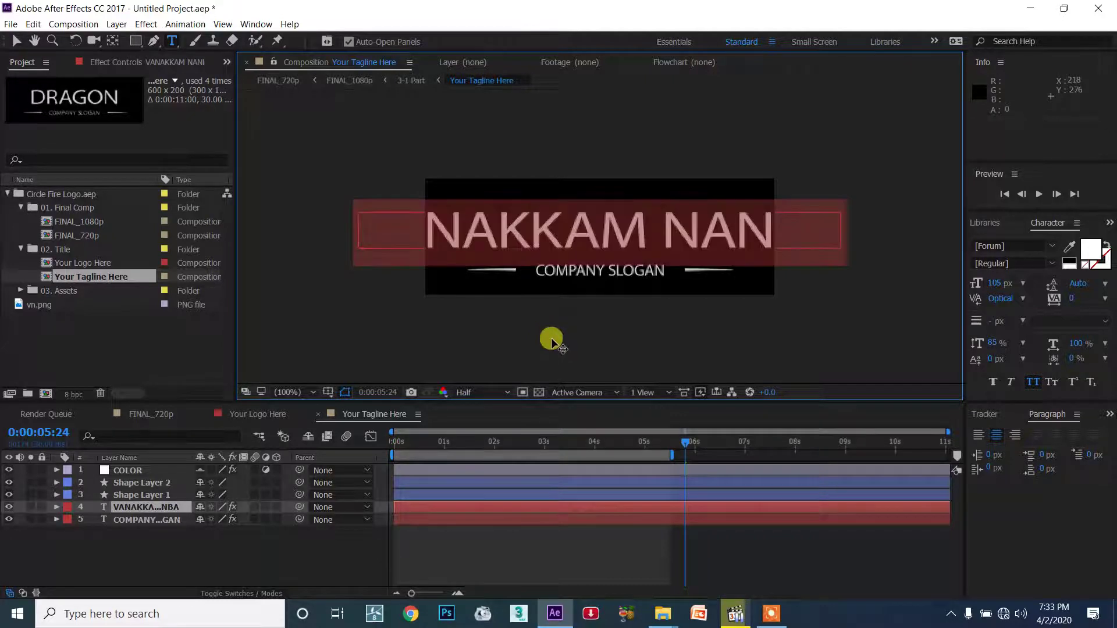
left_click(979, 279)
left_click_drag(979, 278, 954, 281)
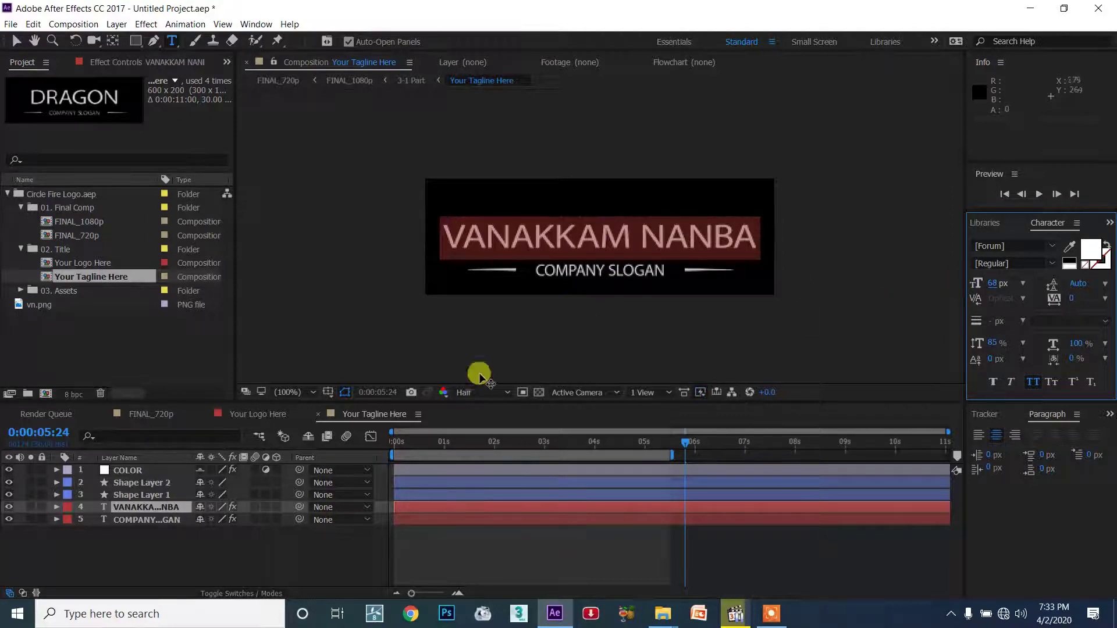
Replace the COMPANY SLOGAN text with YOUTUBE CHANNEL and finish editing the layer.
left_click(162, 520)
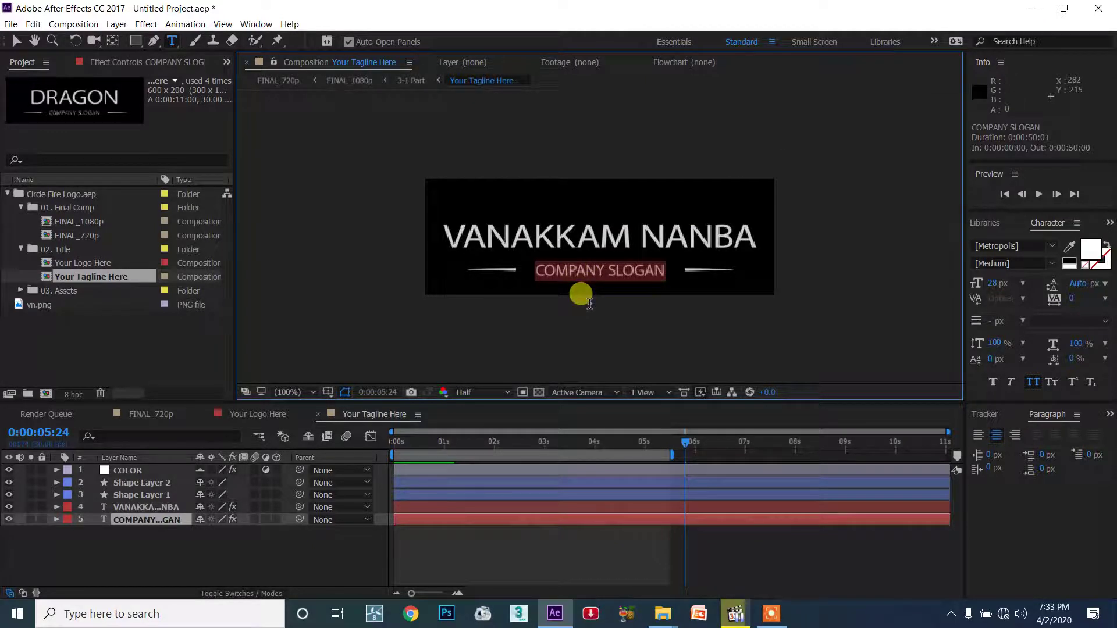
type("YOU")
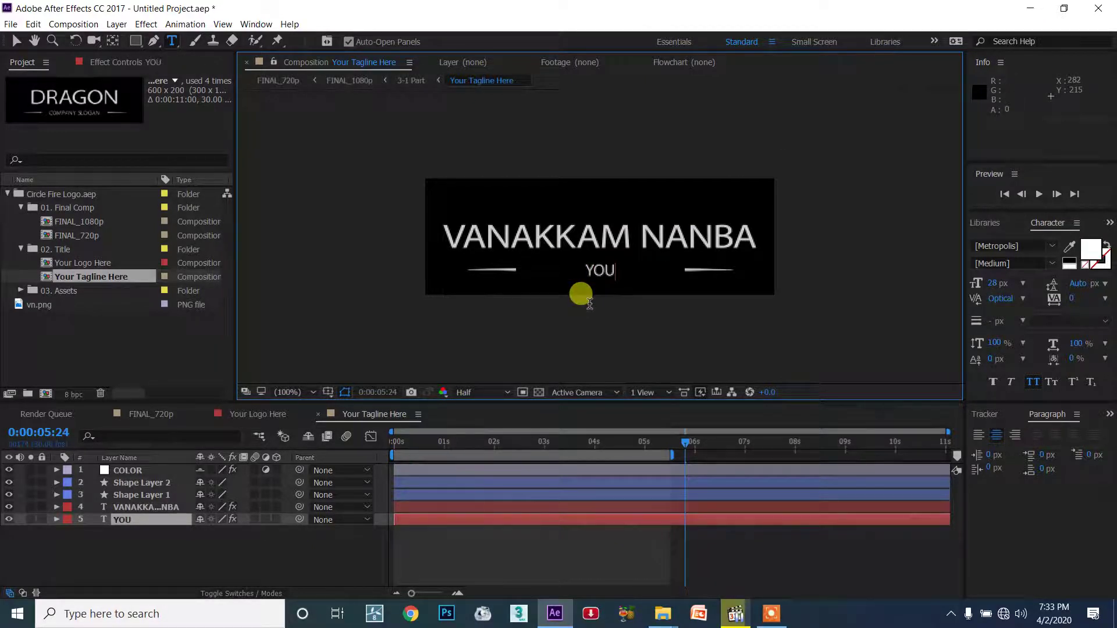
type("TUBE")
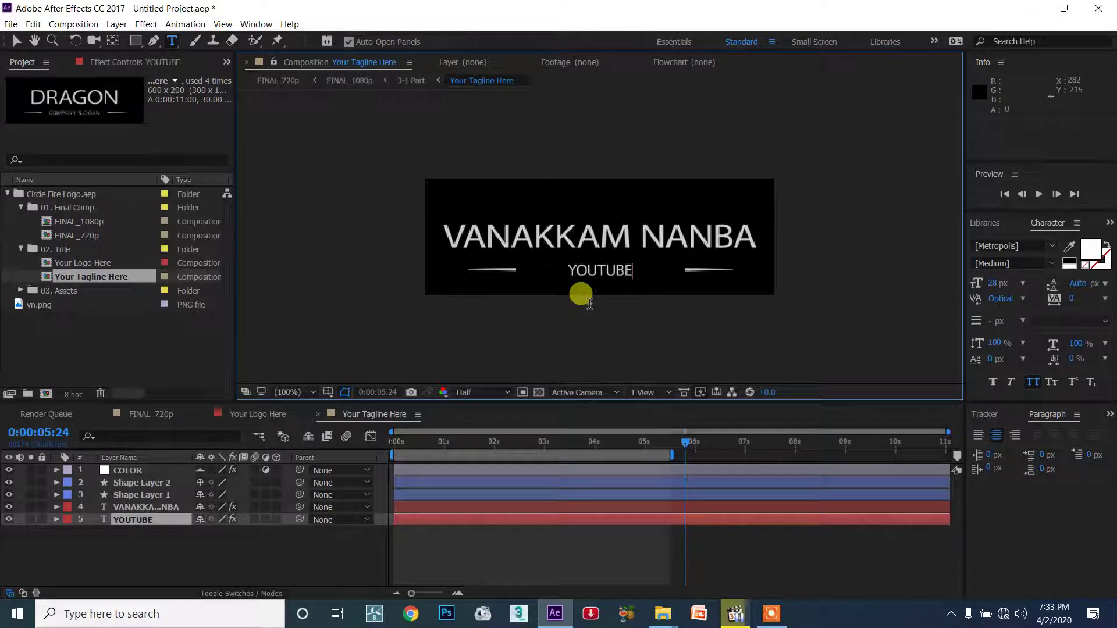
type(" CHAN")
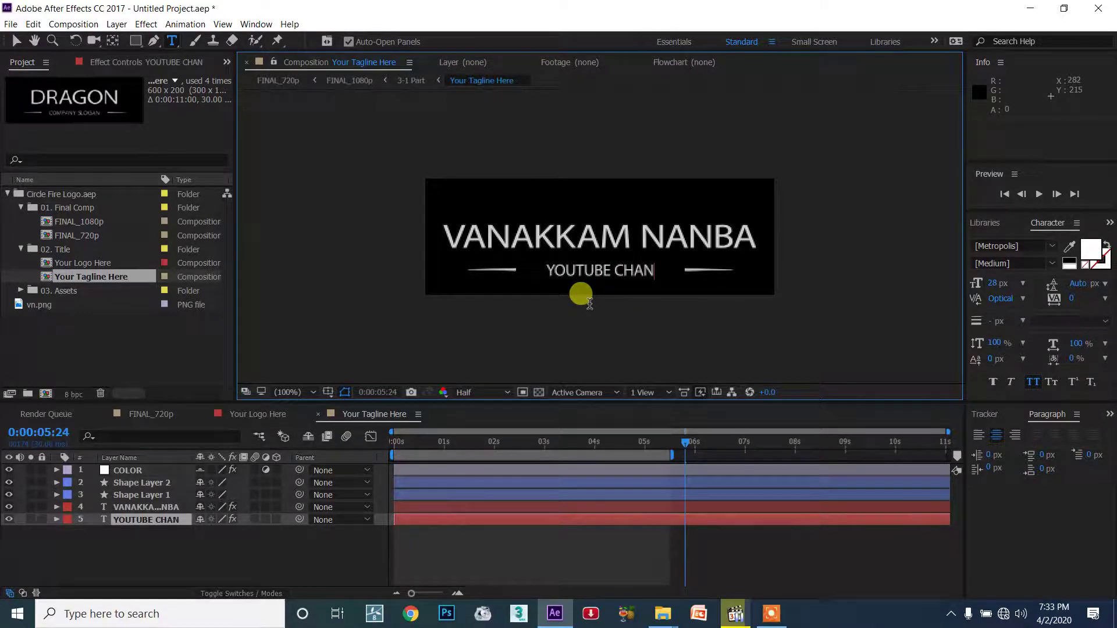
key("BackSpace")
type("NNEL")
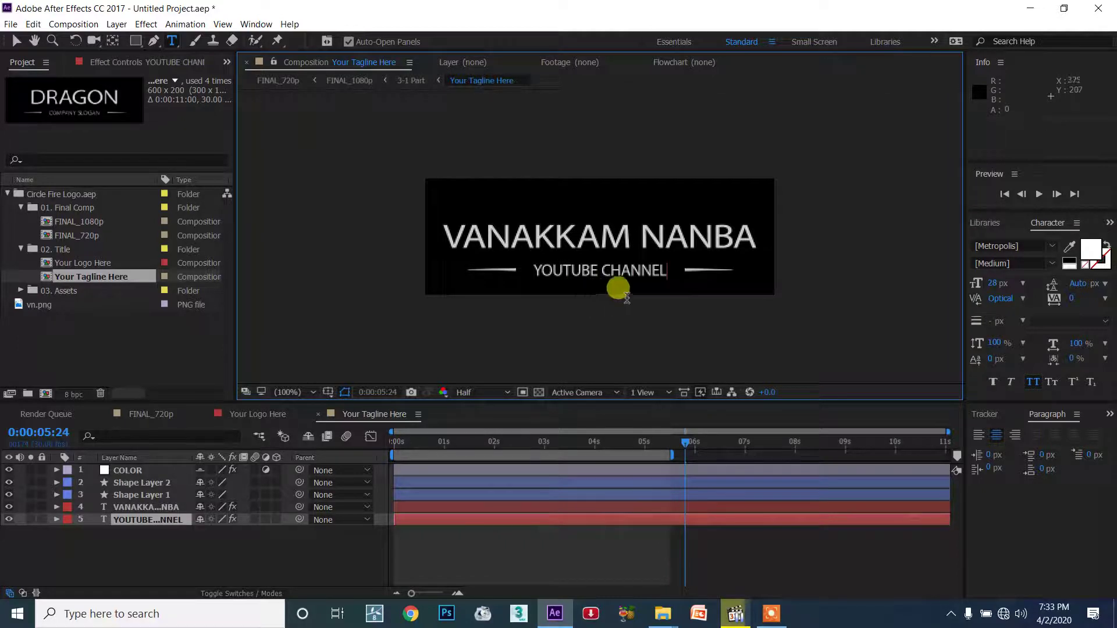
left_click(485, 543)
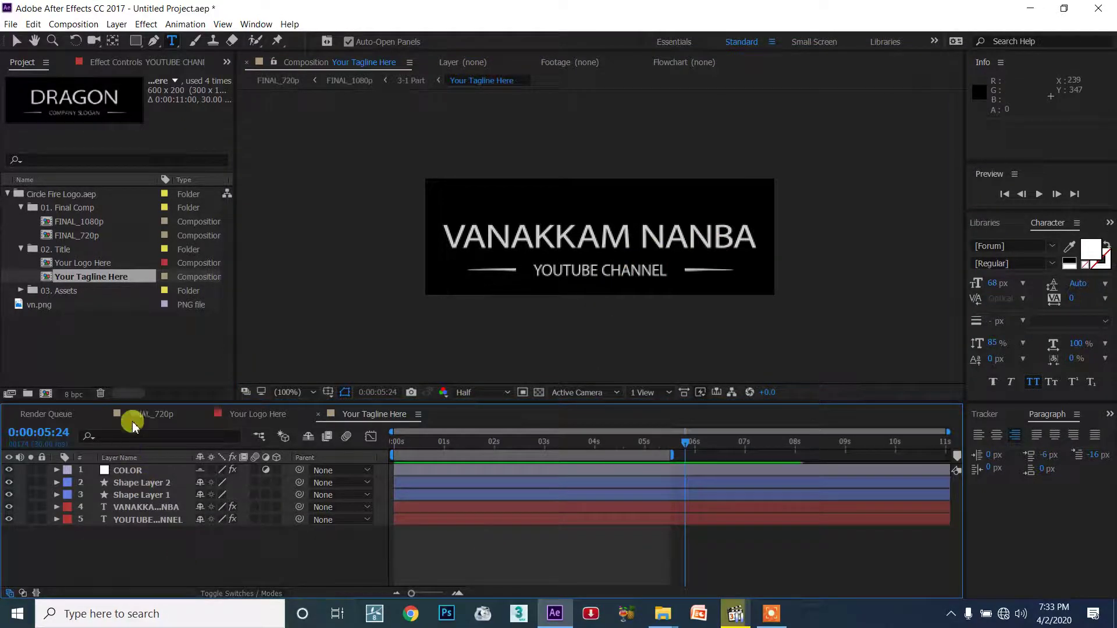
Check the new tagline in the FINAL_720p composition with the preview resolution set to Full and the magnification at 50%.
left_click(162, 413)
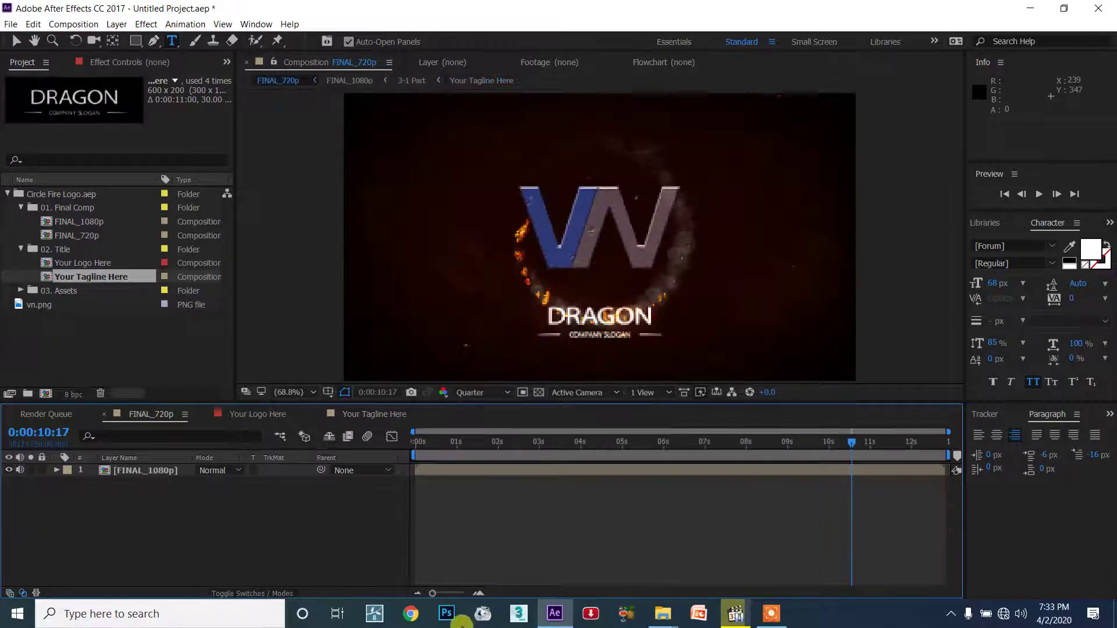
key("Caps_Lock")
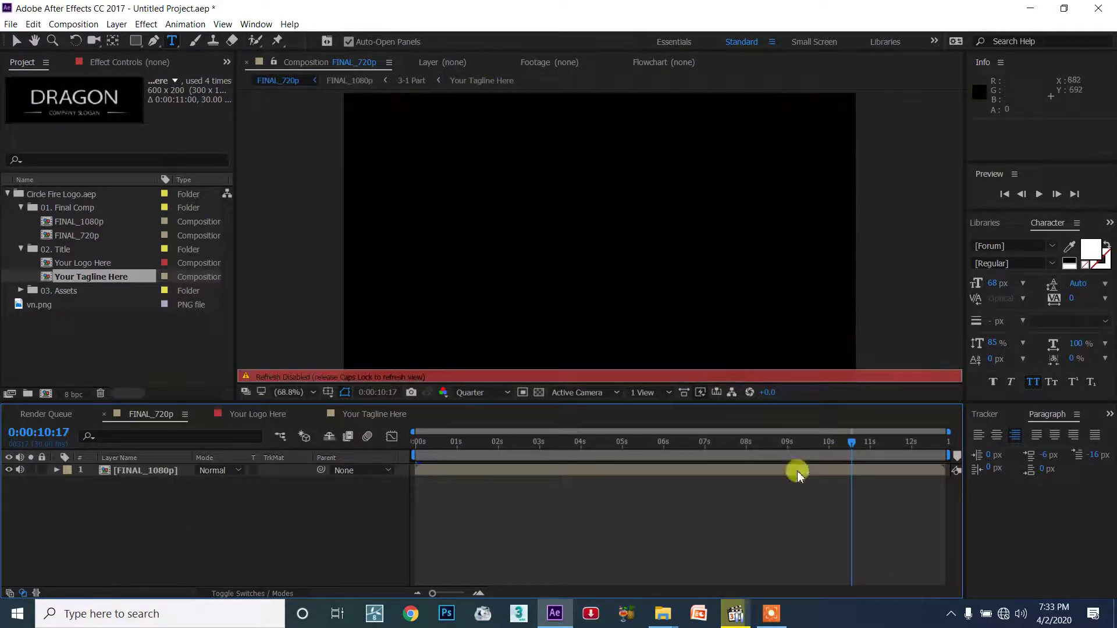
key("Caps_Lock")
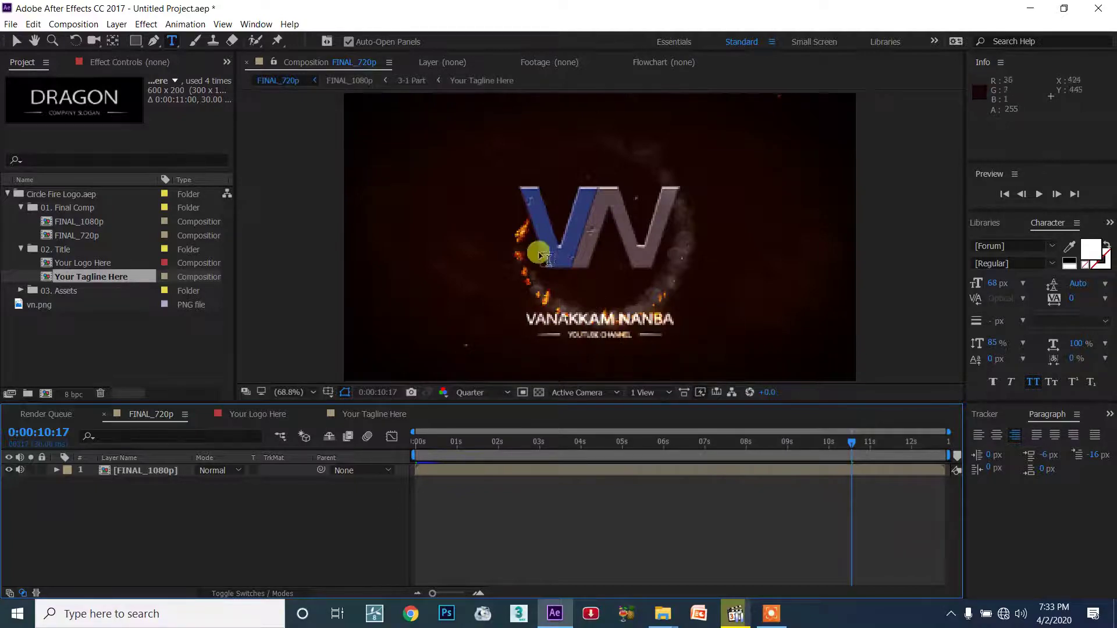
left_click(495, 393)
left_click(481, 427)
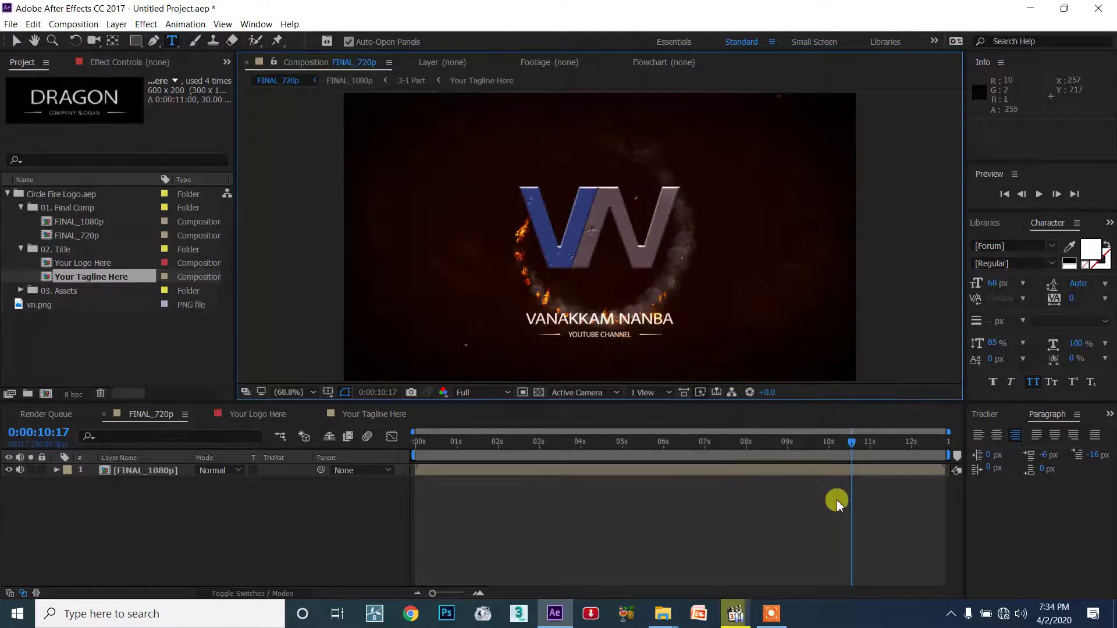
key("period")
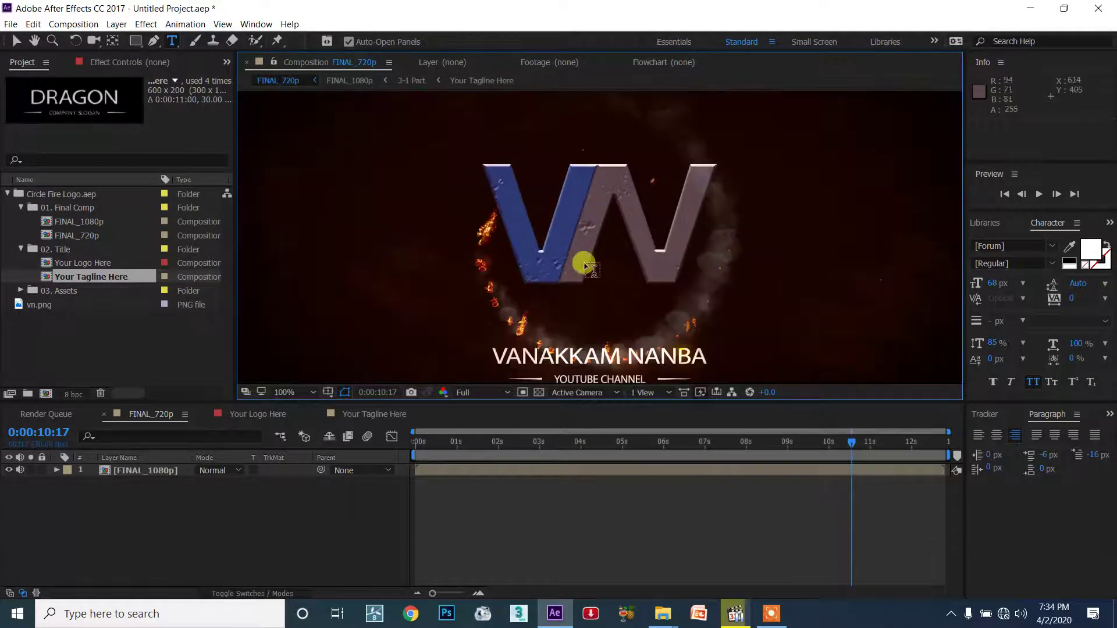
key("comma")
key("comma")
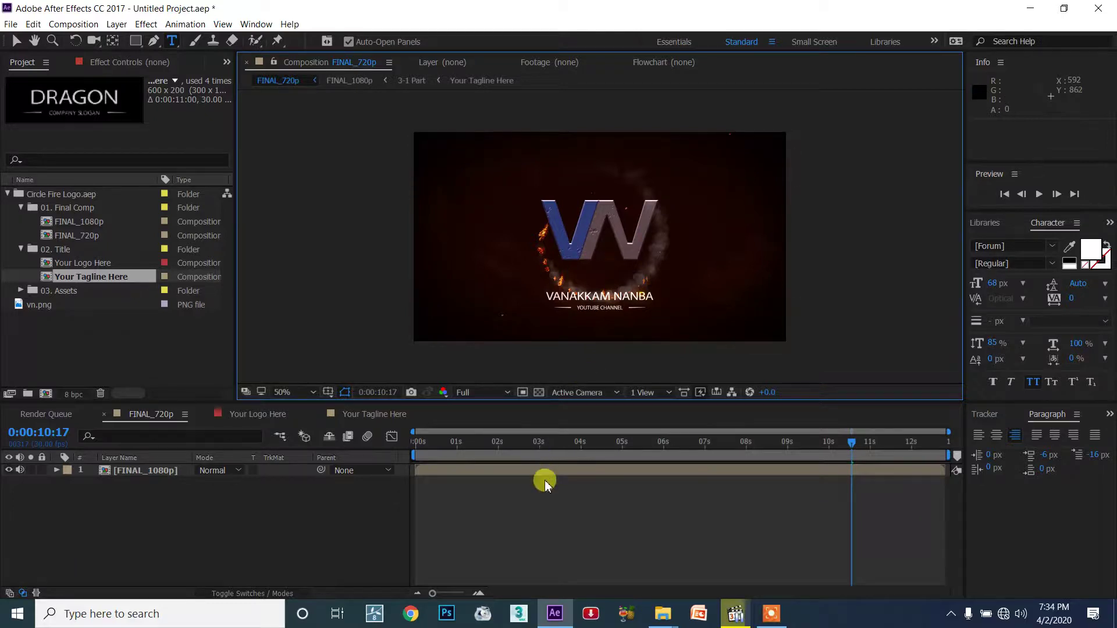
Switch to the media player and watch the rendered Vn Fire-1.m4v in full screen from the start, then leave full screen.
left_click(735, 613)
double_click(715, 389)
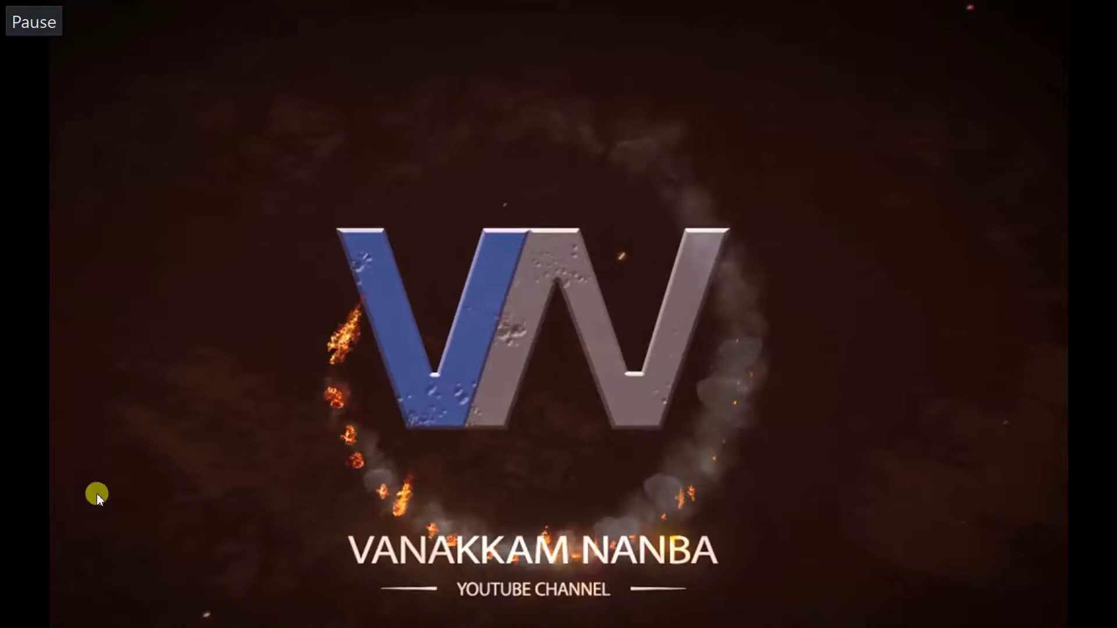
left_click(10, 598)
scroll(145, 449, "down", 2)
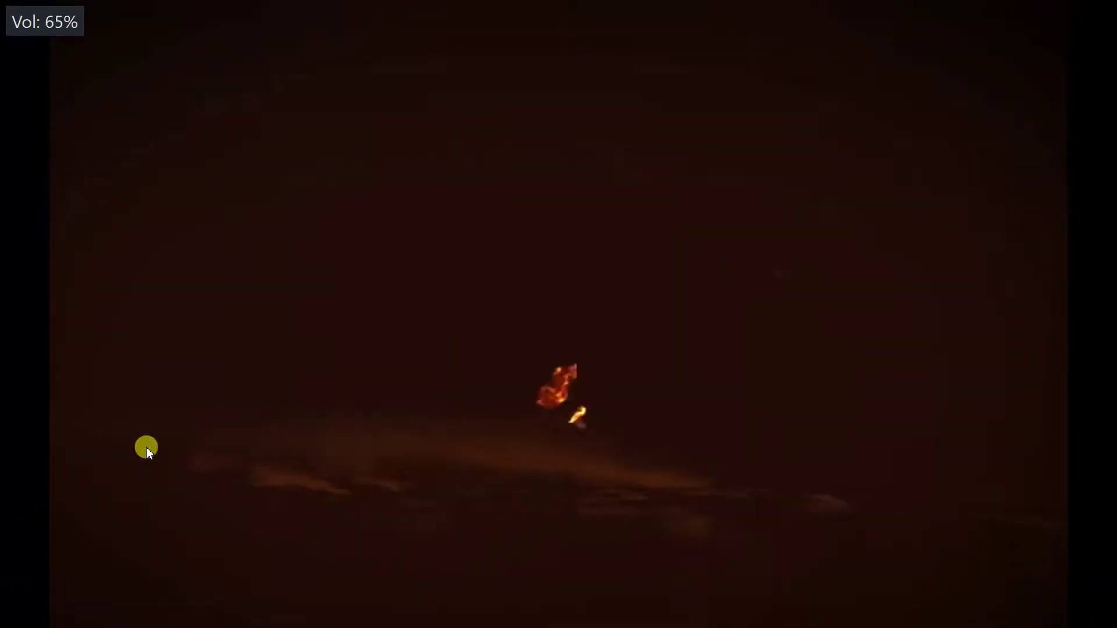
scroll(140, 407, "up", 7)
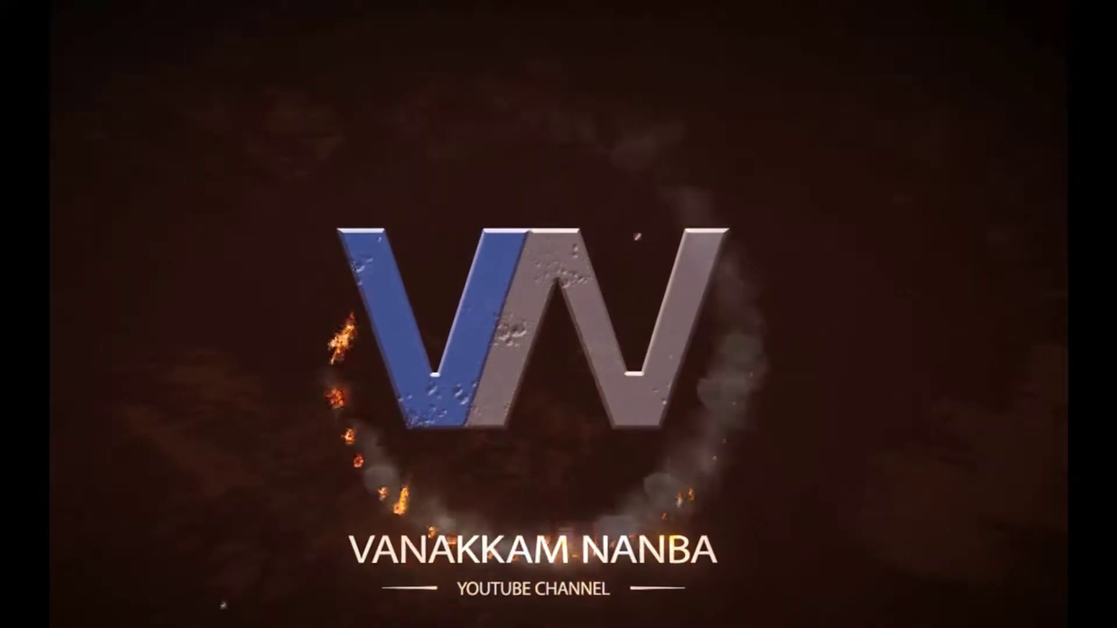
double_click(1071, 382)
Replay Vn Fire-1.m4v in the player window, lower the volume to 25%, and pause at 00:12.
left_click(733, 332)
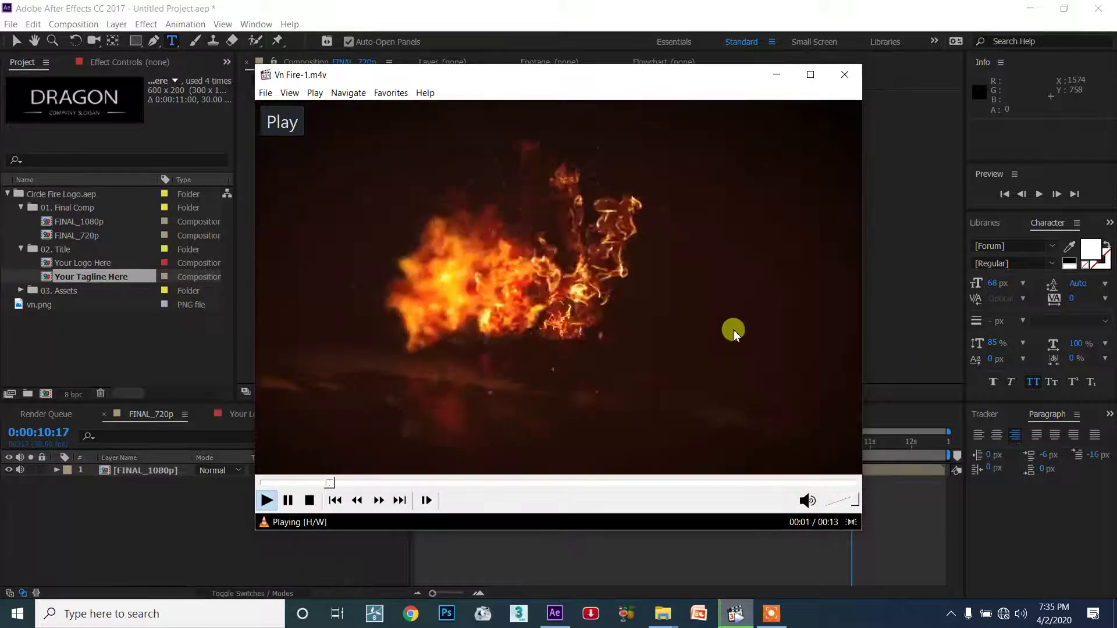
scroll(735, 329, "down", 10)
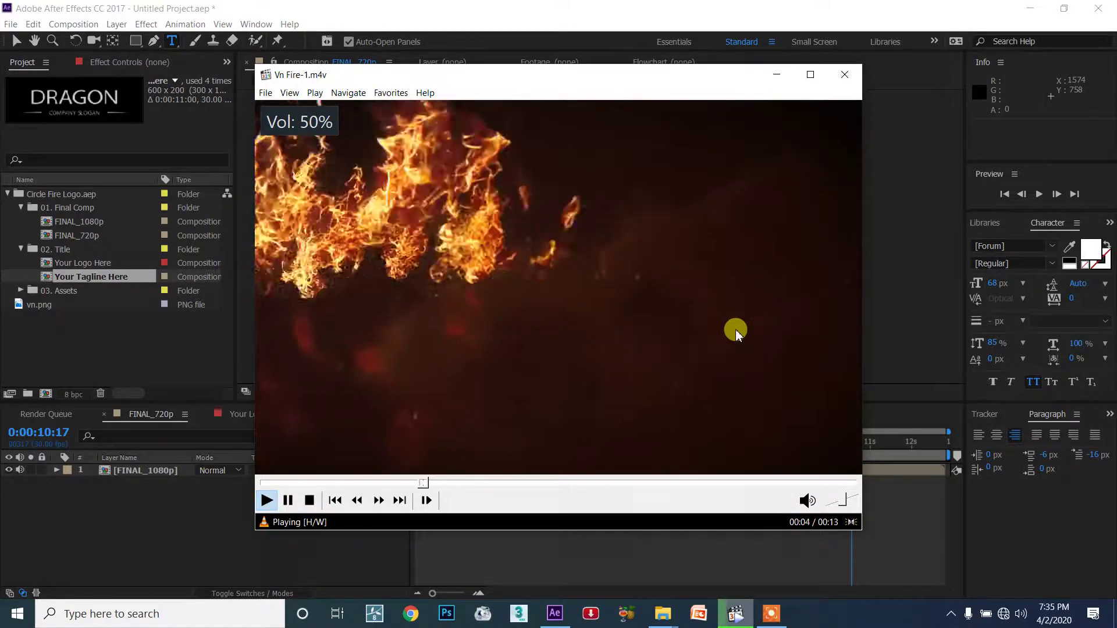
scroll(735, 329, "down", 3)
scroll(736, 329, "down", 1)
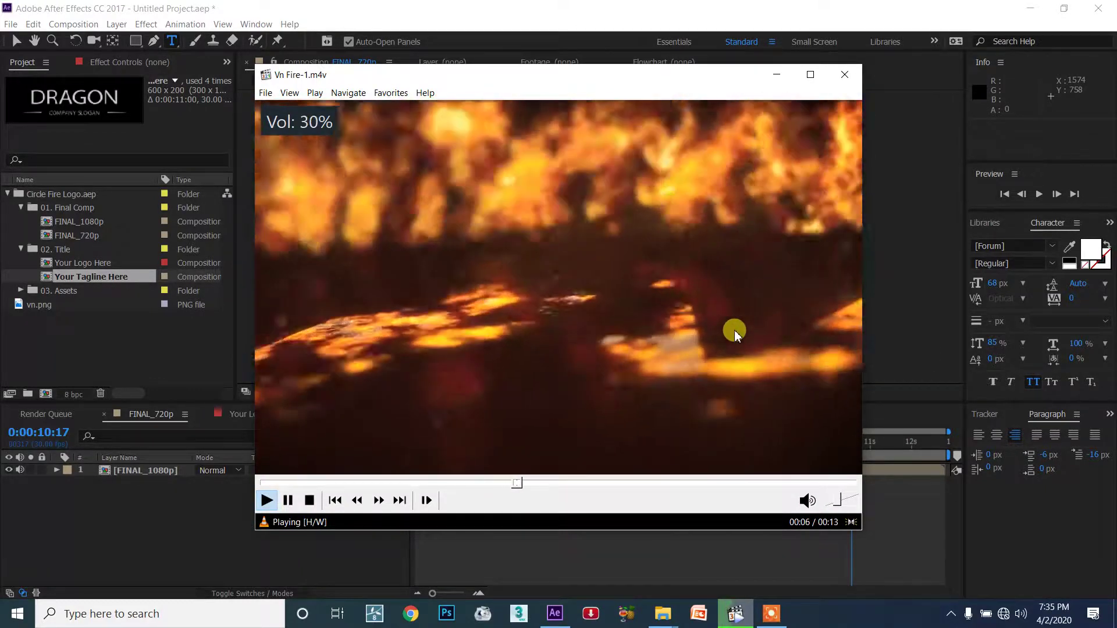
scroll(736, 332, "down", 1)
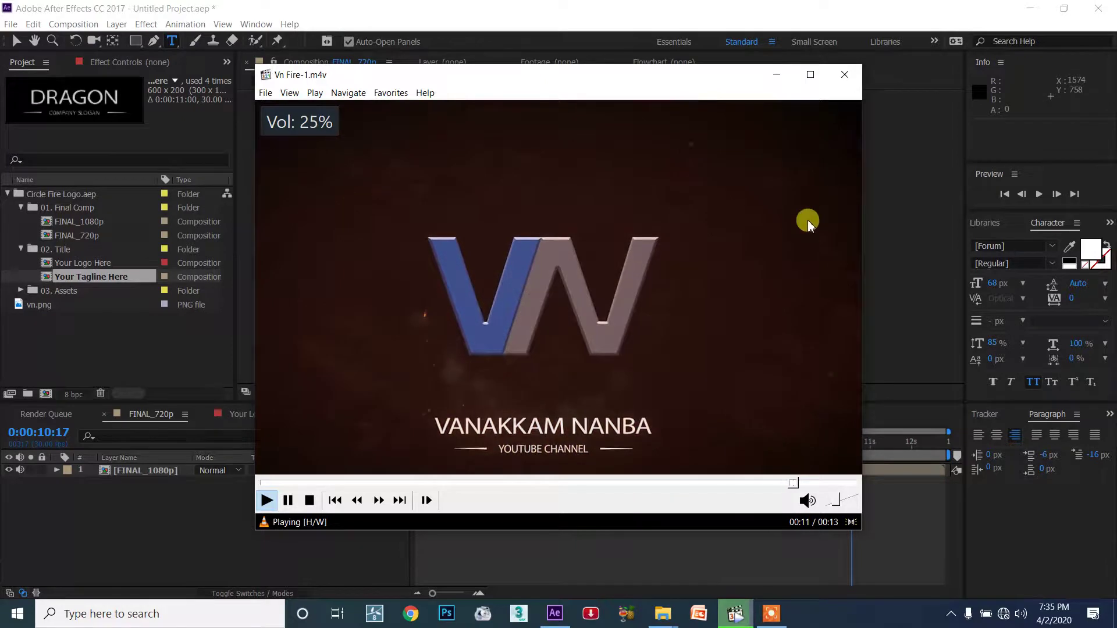
left_click(807, 195)
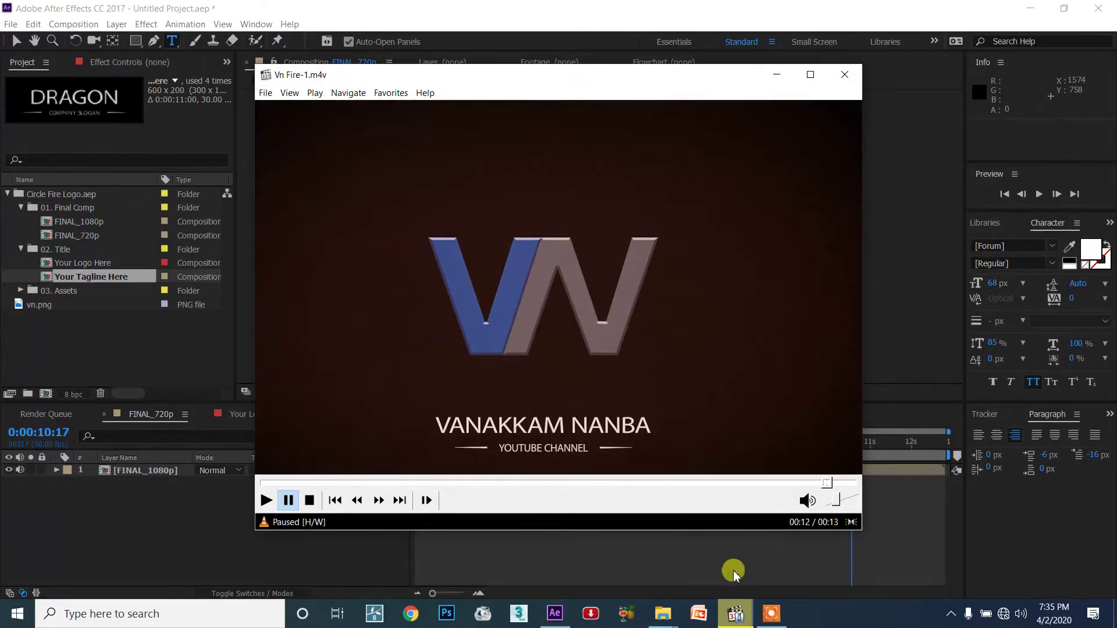
left_click(783, 621)
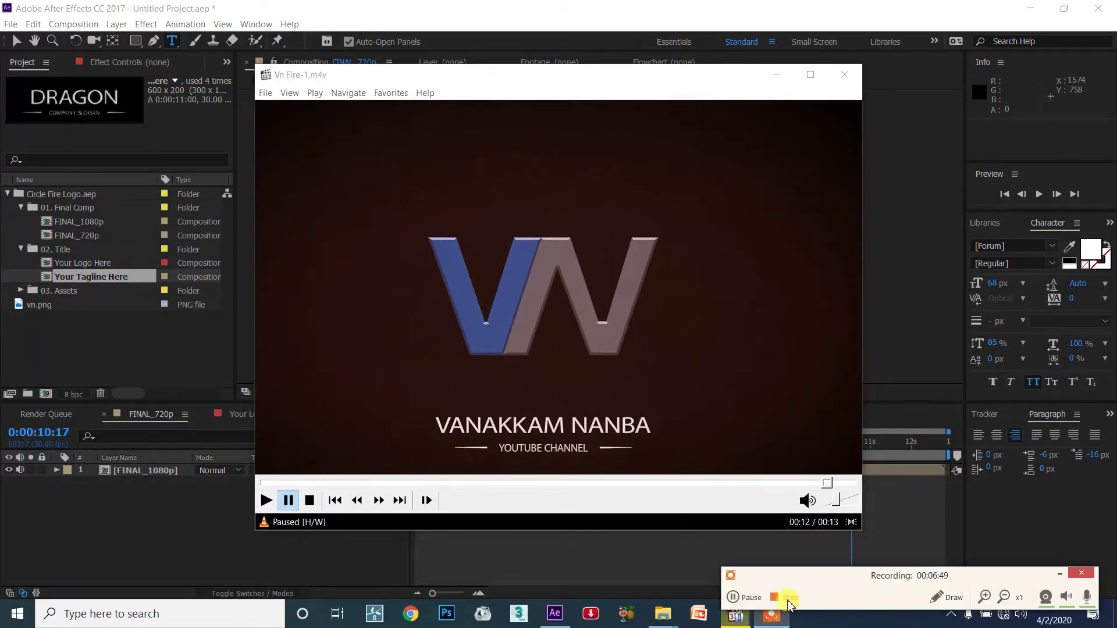